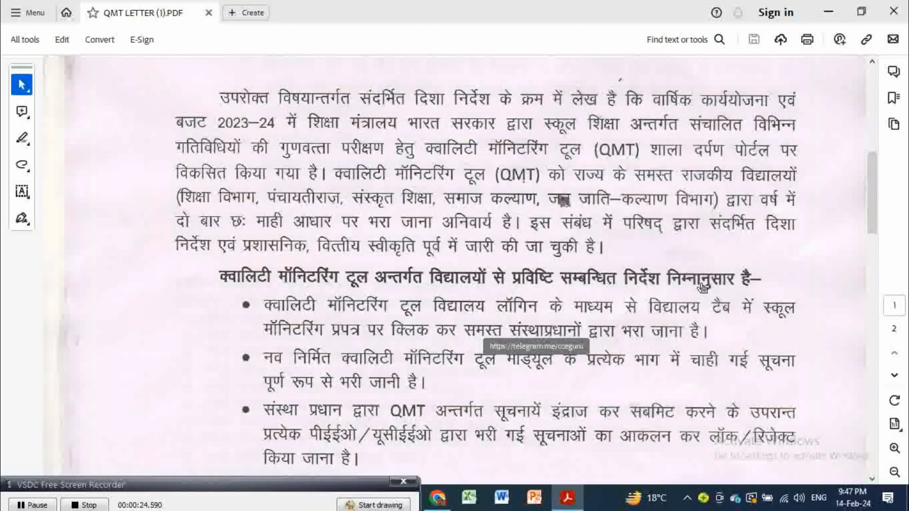
Step: Turn on Highlight markup, cancel the telegram.me connection warning, and scroll to the letter's signature
click(24, 139)
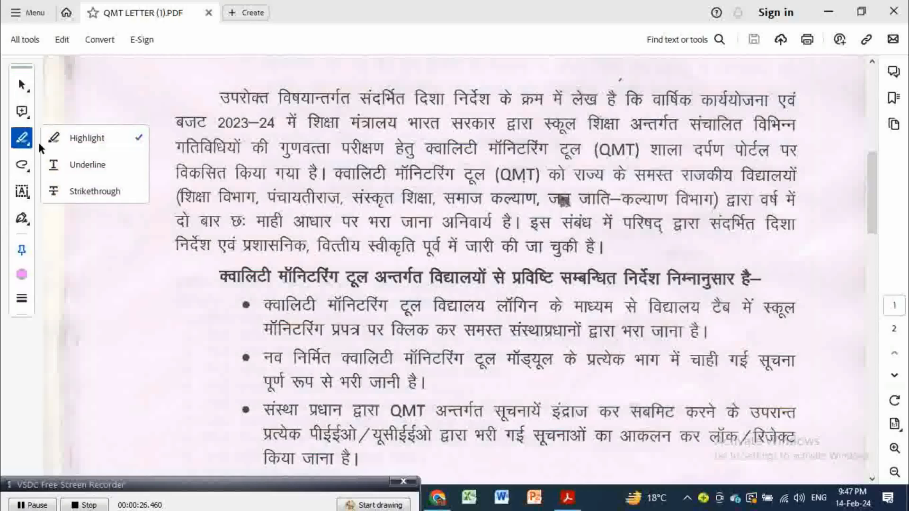
click(88, 138)
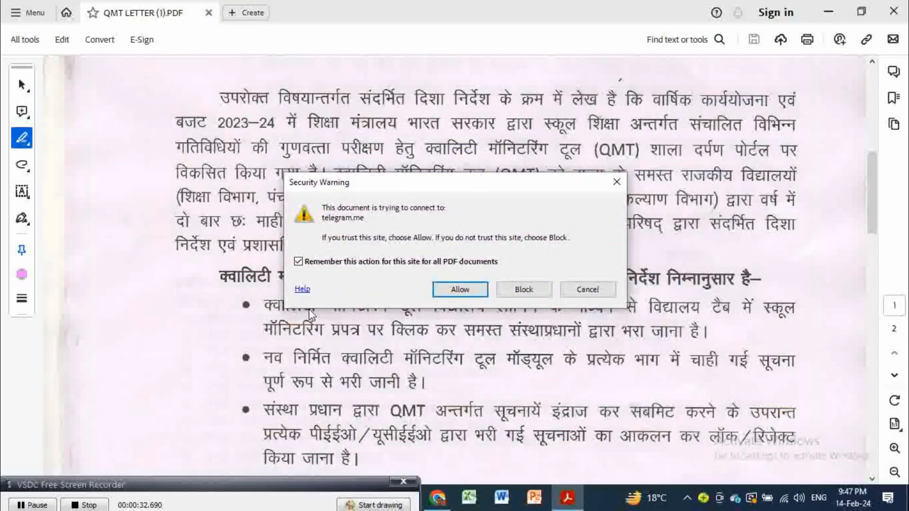
click(586, 289)
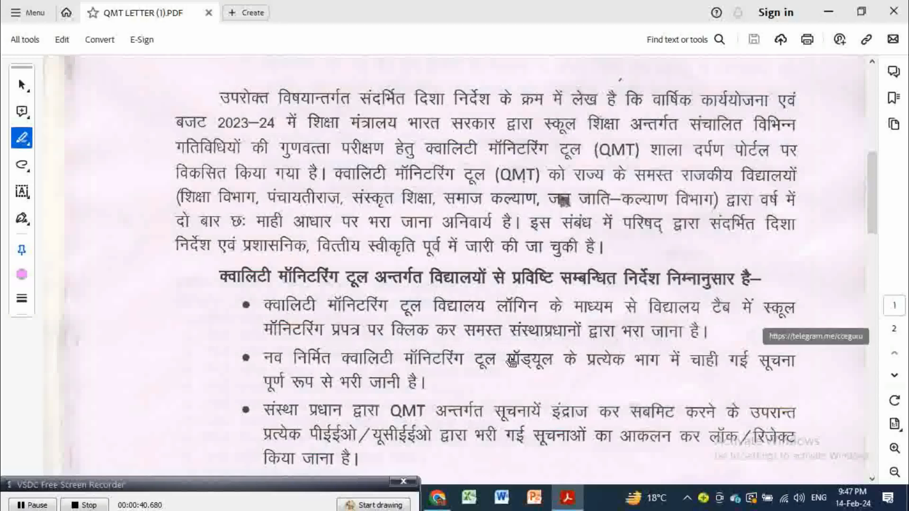
scroll(510, 363, down, 5)
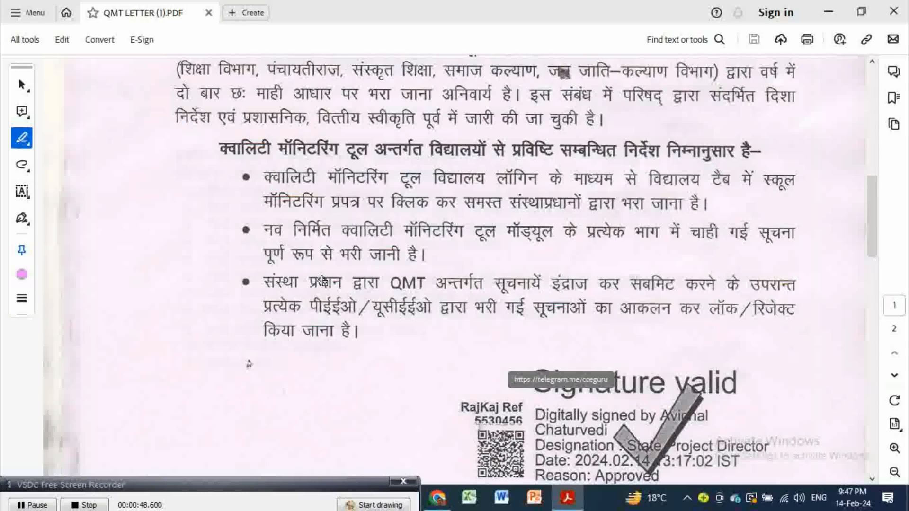
scroll(323, 282, down, 3)
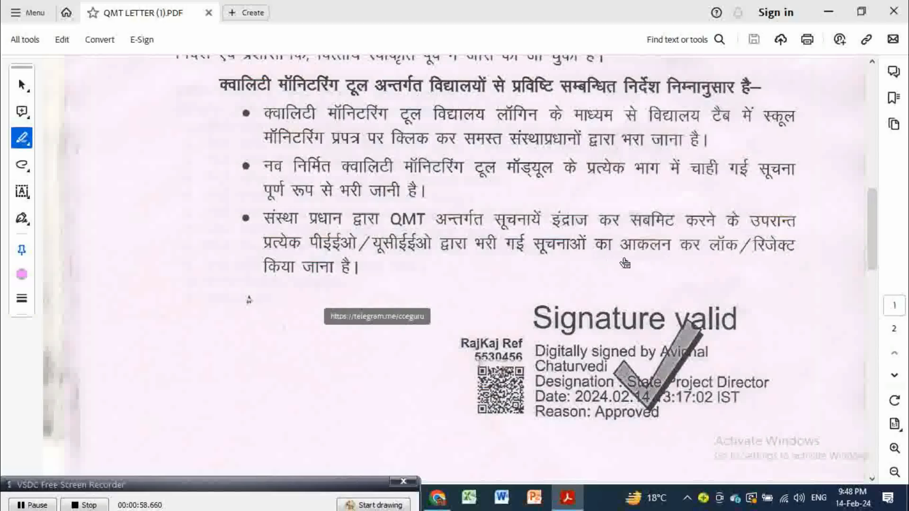
Step: Set green underlining, close the WPS Office advertisement, and scroll to page 2's 21 February 2024 deadline
scroll(424, 239, down, 5)
scroll(424, 238, down, 11)
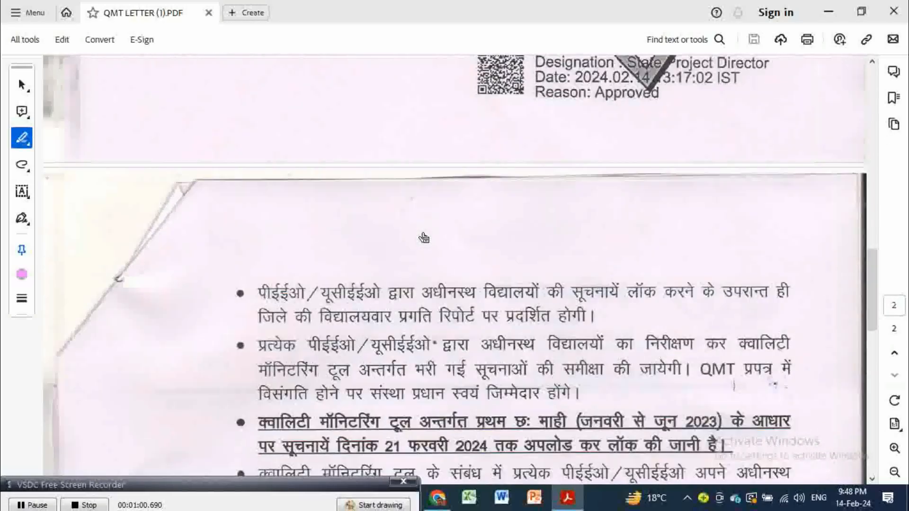
scroll(424, 238, down, 1)
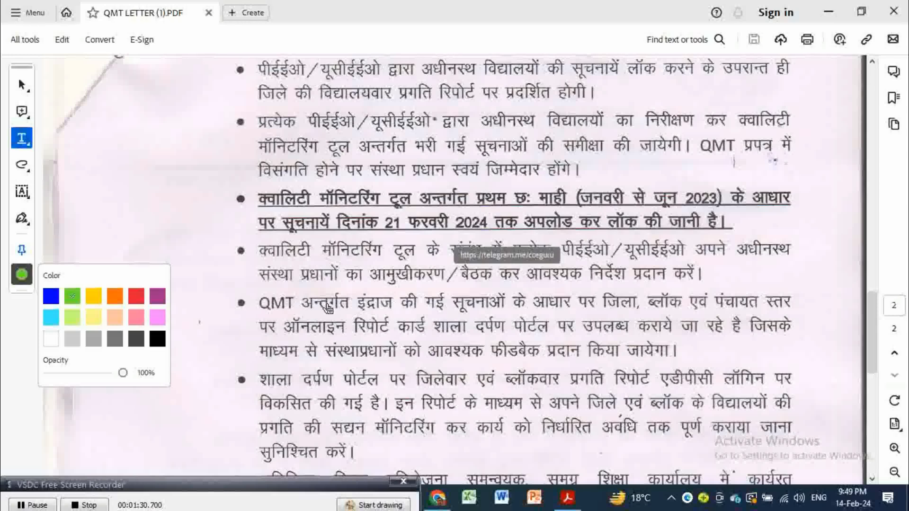
click(444, 285)
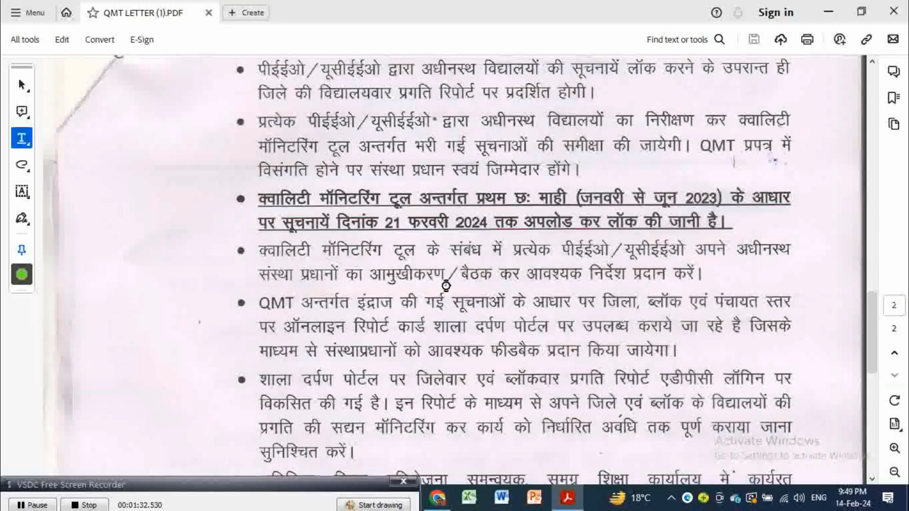
click(529, 271)
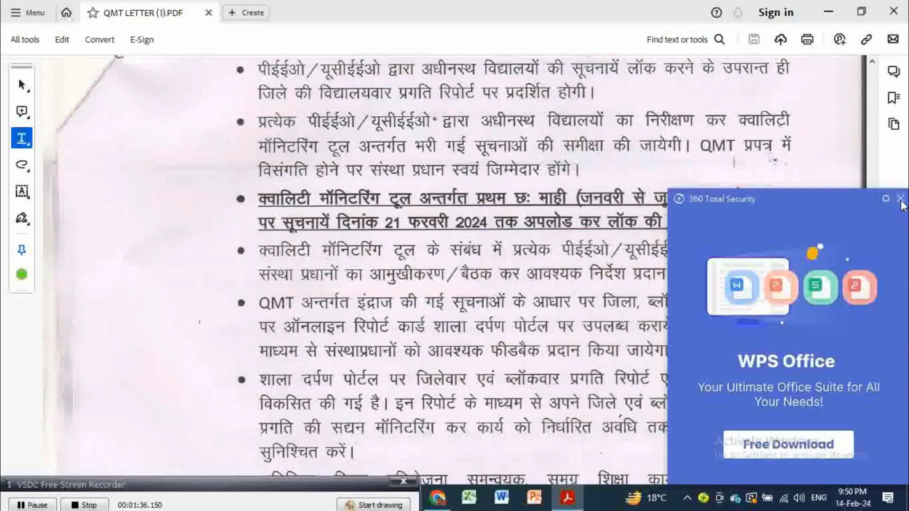
click(900, 201)
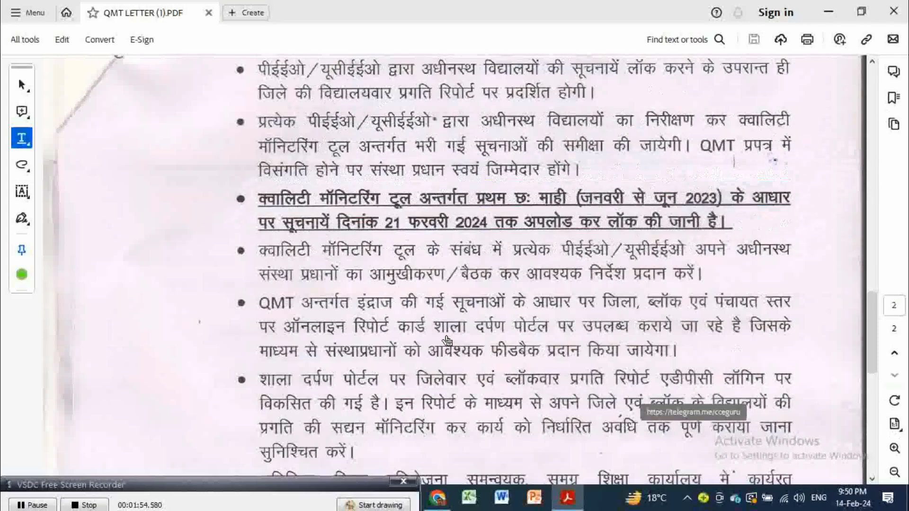
scroll(447, 340, down, 3)
scroll(447, 340, down, 3)
scroll(447, 341, down, 2)
scroll(445, 348, up, 5)
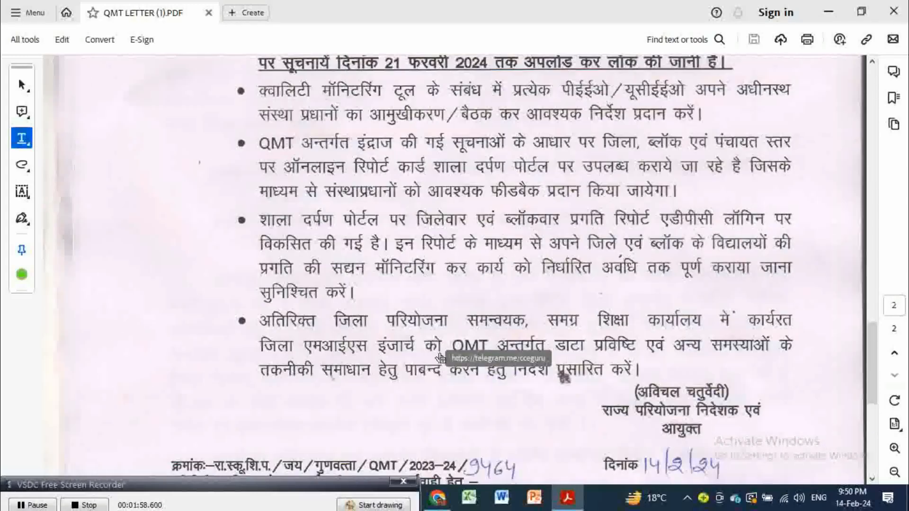
Step: Go to the Shala Darpan tab and open स्कूल मॉनिटरिंग प्रपत्र from the विद्यालय menu
click(437, 497)
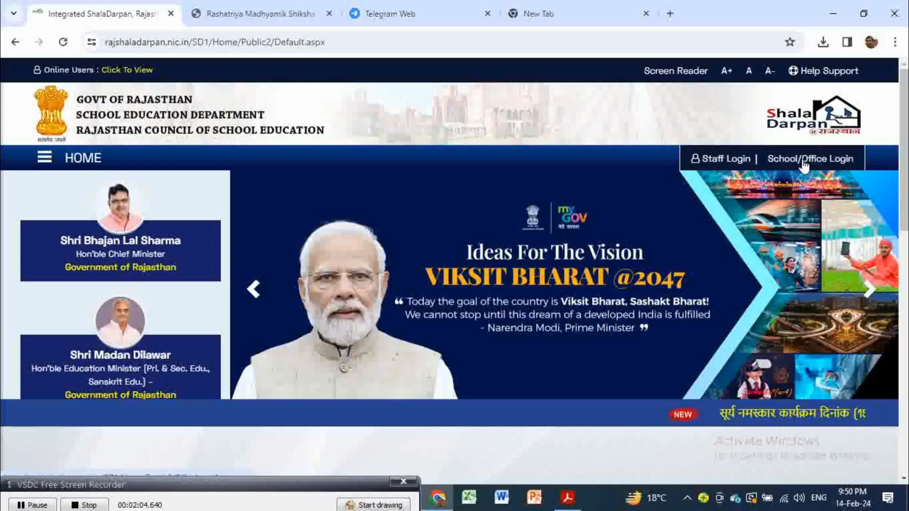
click(246, 10)
scroll(373, 287, up, 15)
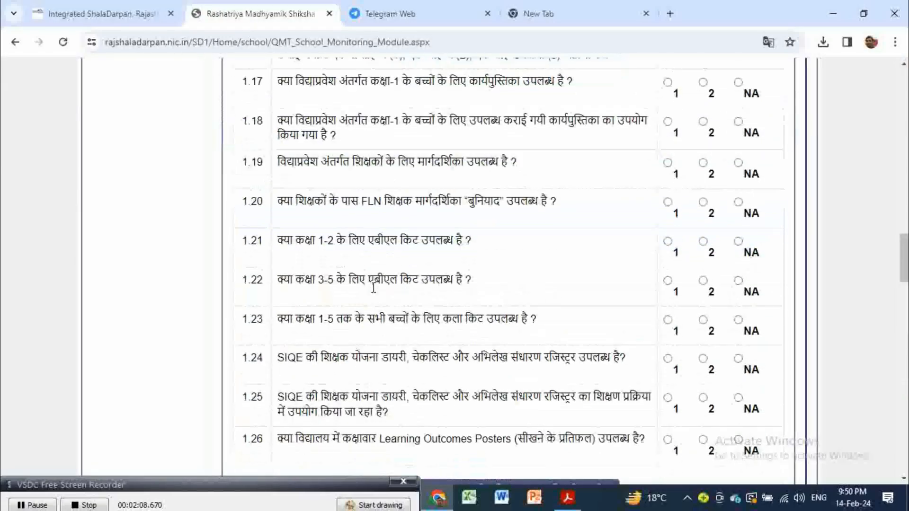
scroll(373, 287, up, 10)
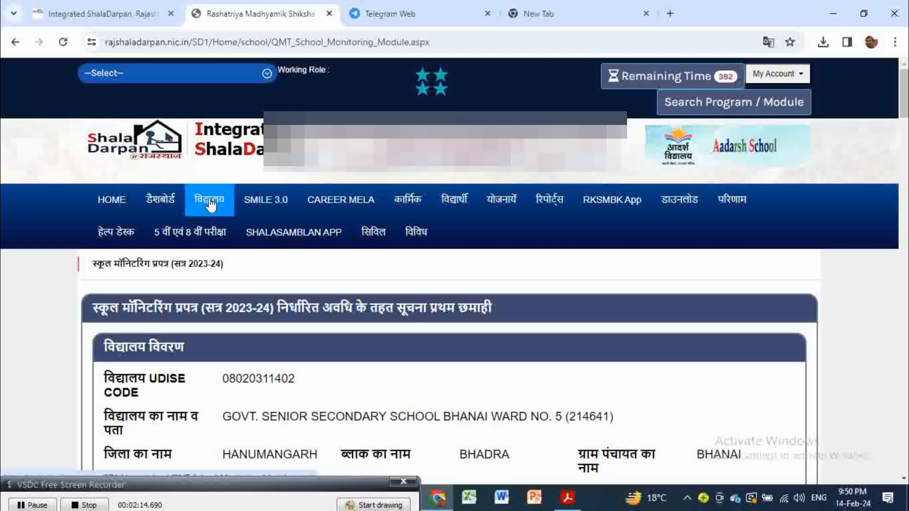
click(210, 205)
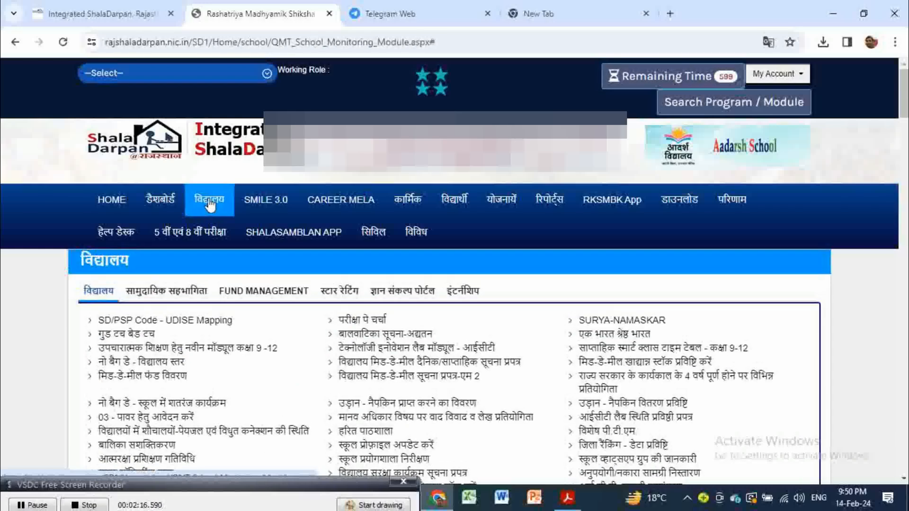
scroll(195, 369, down, 1)
scroll(195, 369, down, 2)
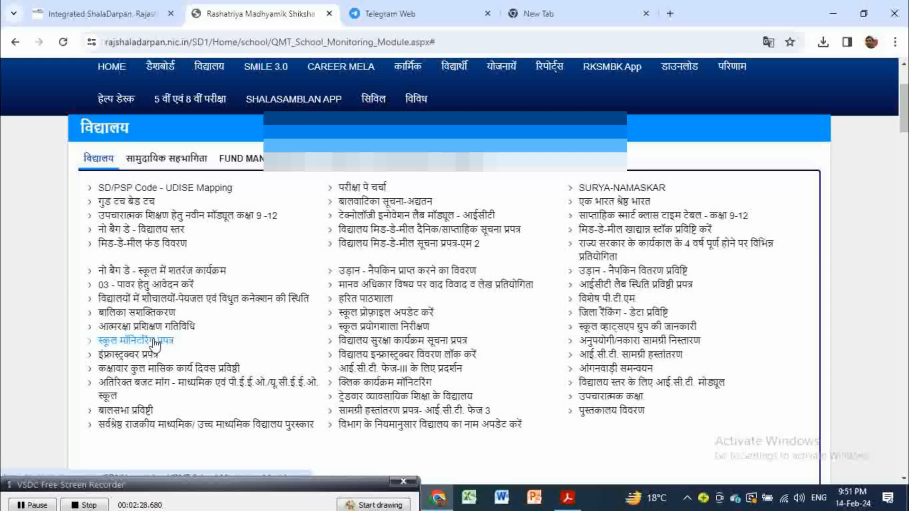
click(155, 341)
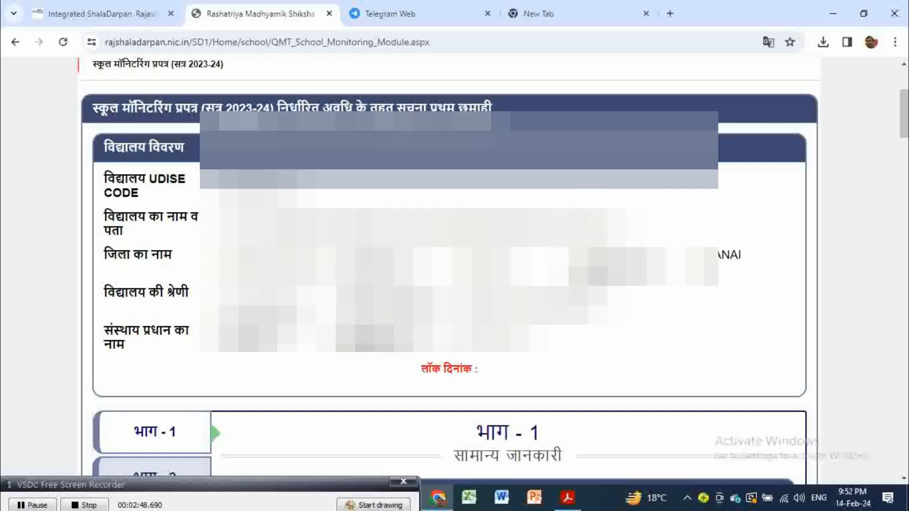
scroll(450, 265, down, 5)
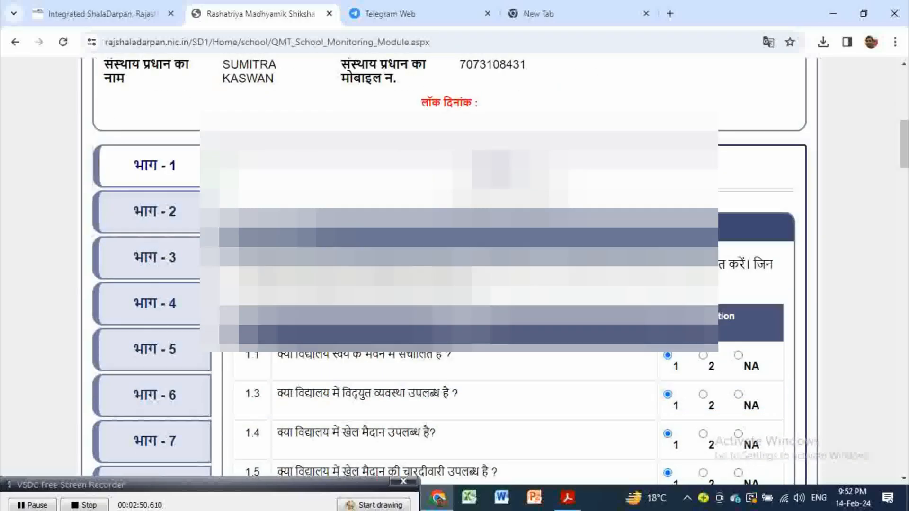
scroll(458, 340, down, 1)
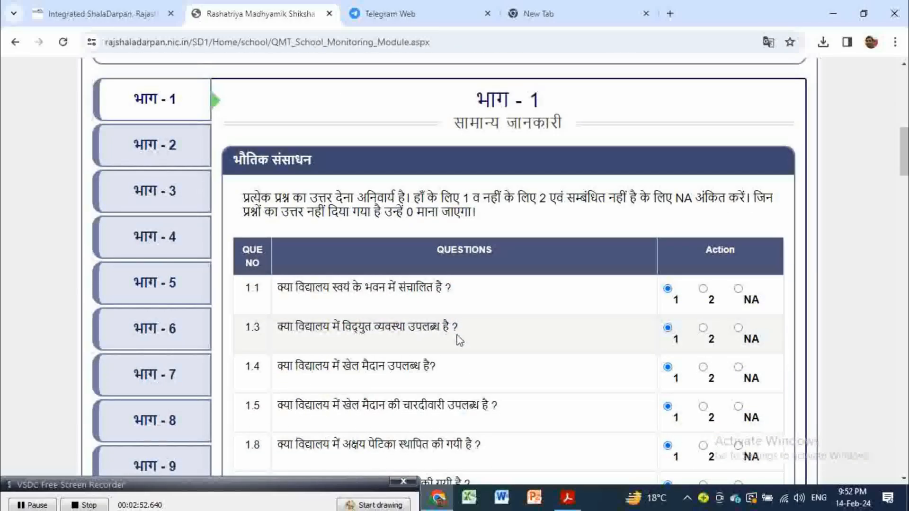
scroll(459, 339, down, 6)
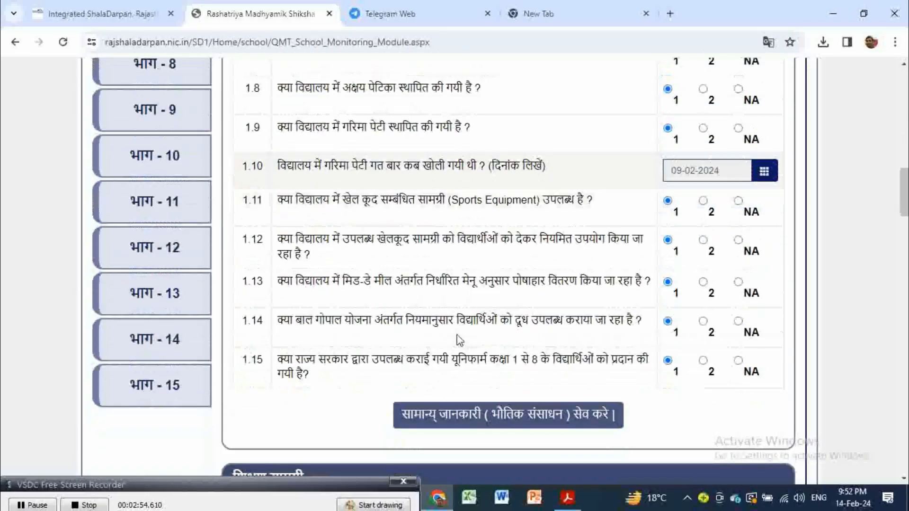
scroll(251, 308, up, 4)
scroll(251, 308, up, 5)
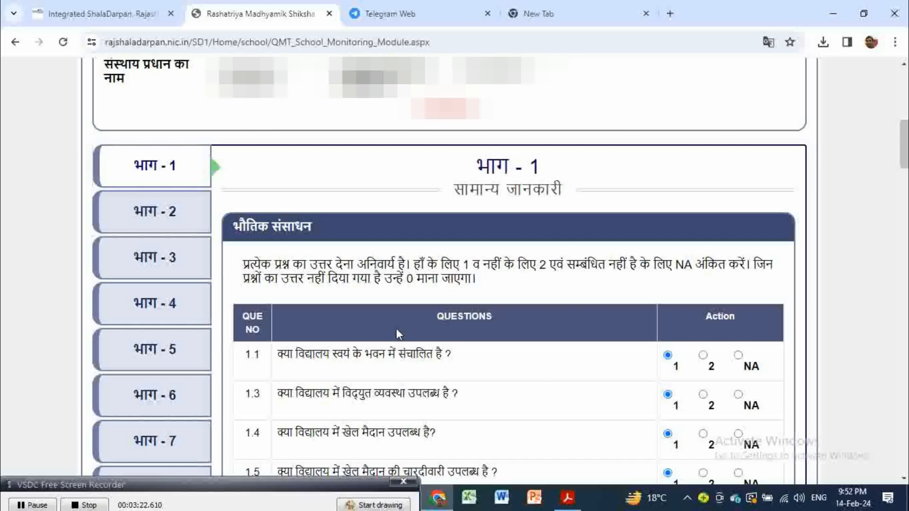
scroll(397, 331, down, 4)
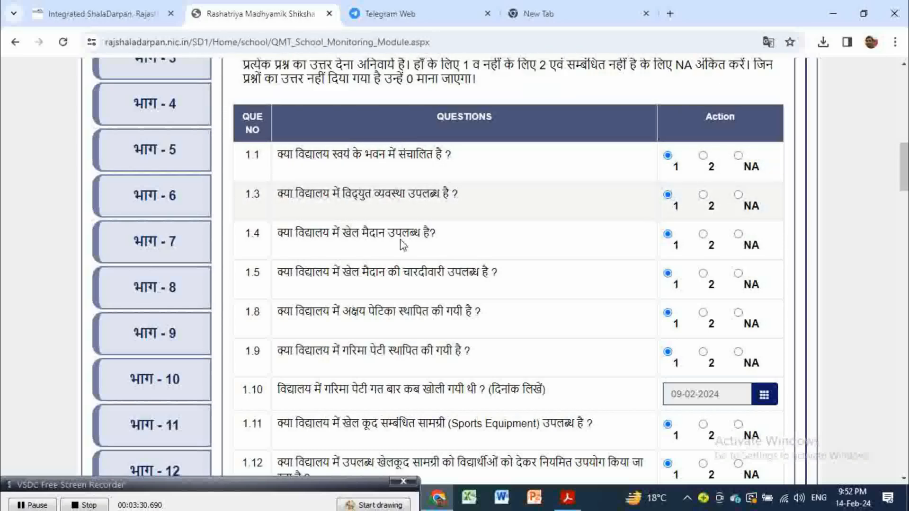
scroll(403, 245, down, 4)
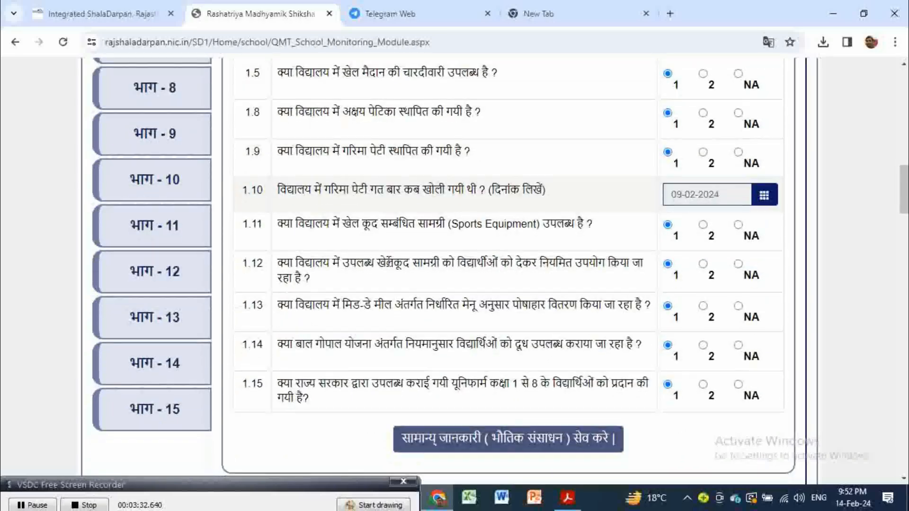
scroll(402, 180, down, 2)
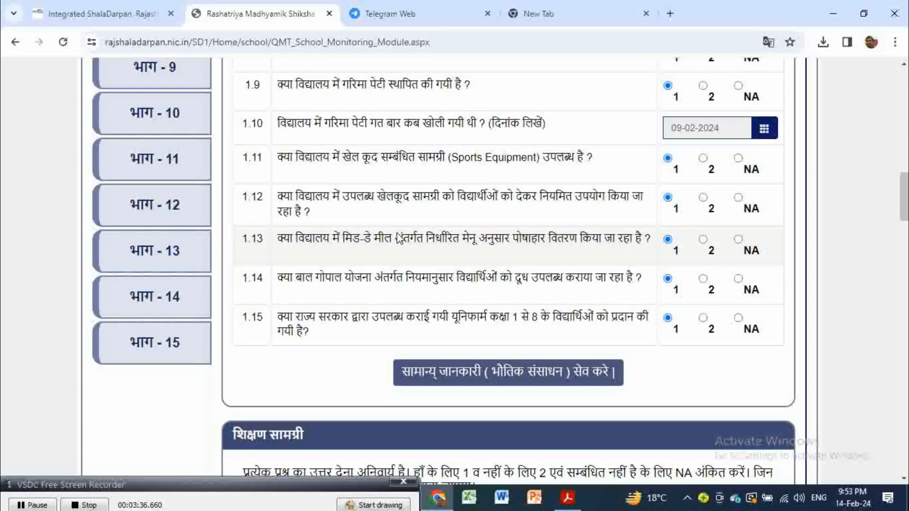
scroll(399, 239, down, 3)
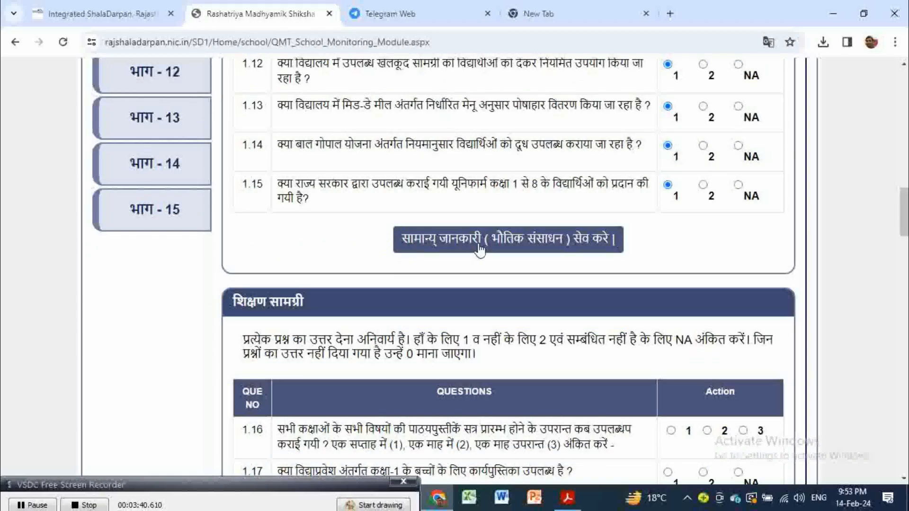
scroll(456, 298, down, 5)
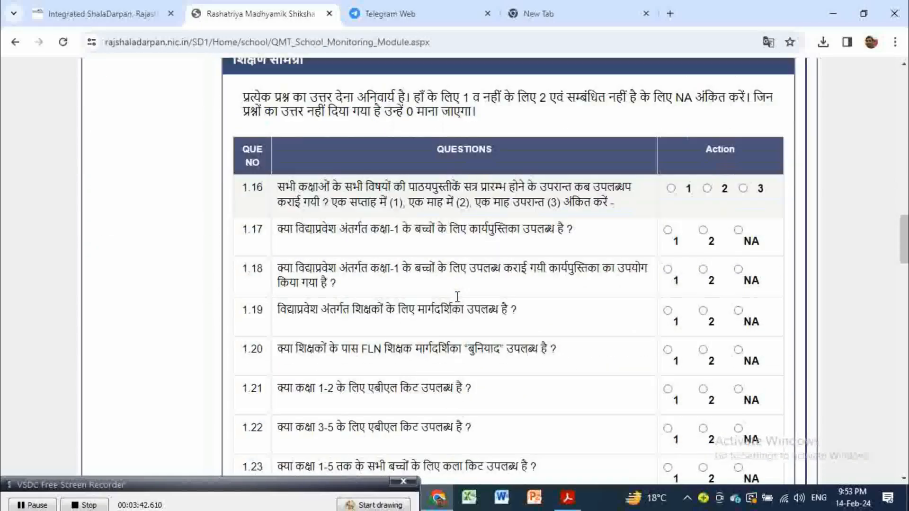
Step: Scroll through Part 1's equity and other-points questions 1.27 to 1.57
scroll(456, 301, up, 1)
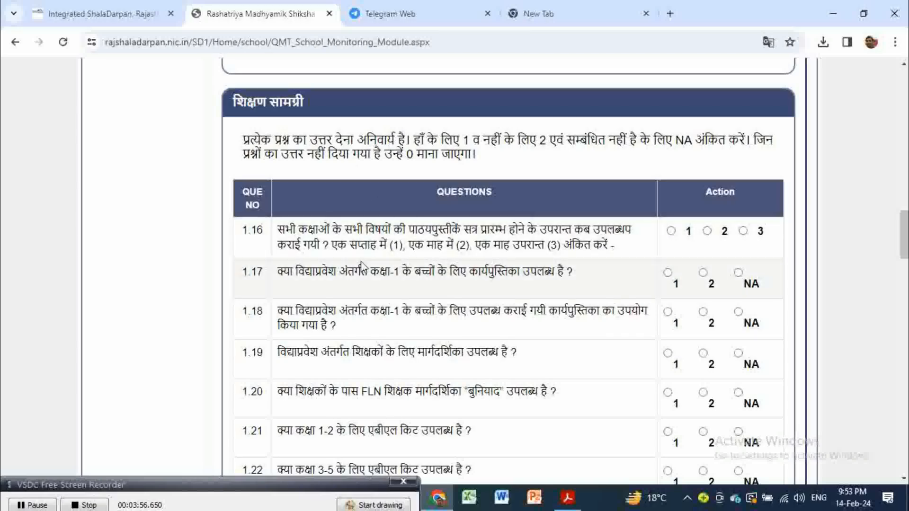
scroll(362, 268, down, 8)
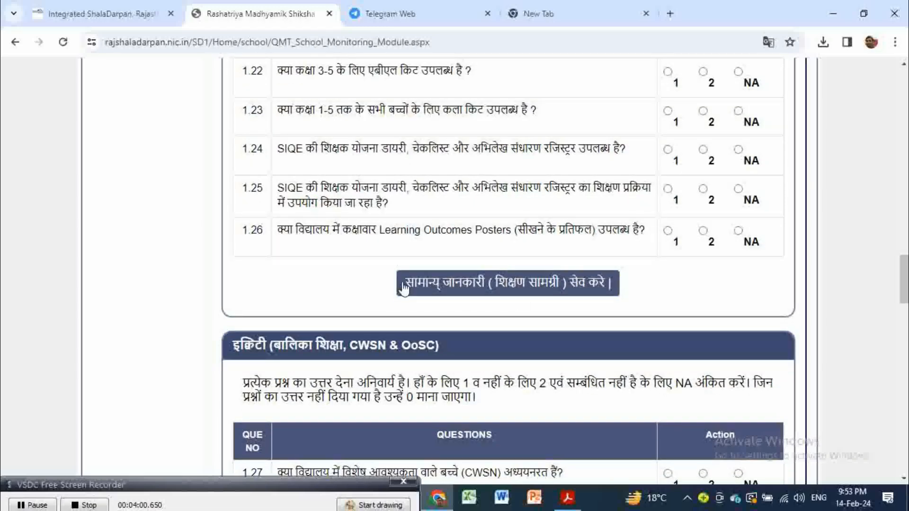
scroll(400, 284, down, 4)
scroll(403, 288, down, 1)
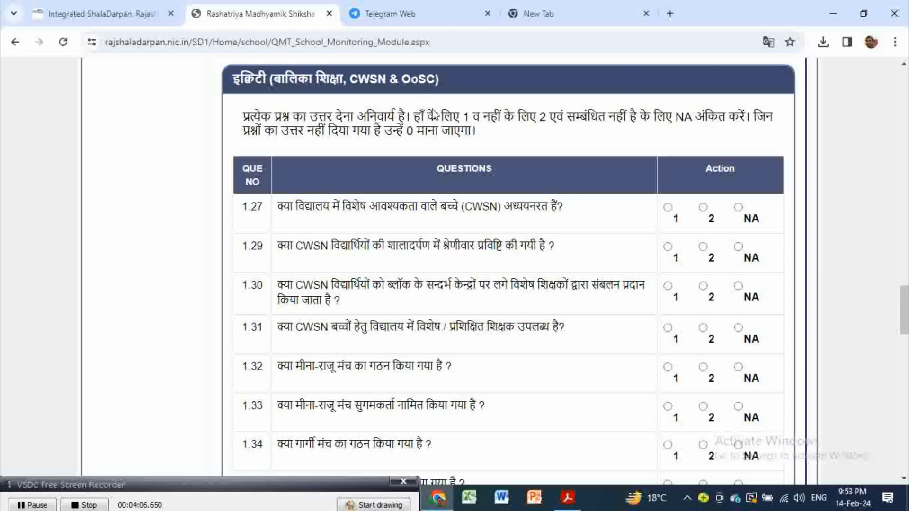
scroll(411, 303, down, 4)
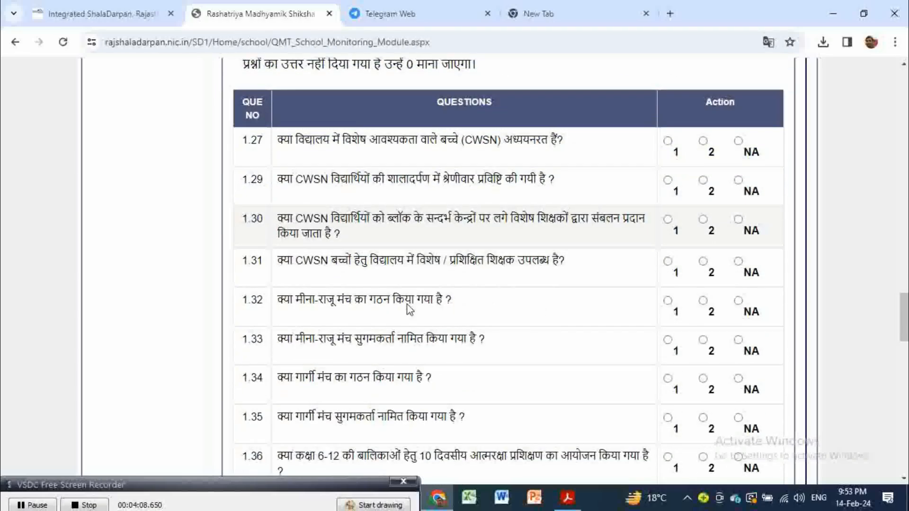
scroll(407, 305, down, 7)
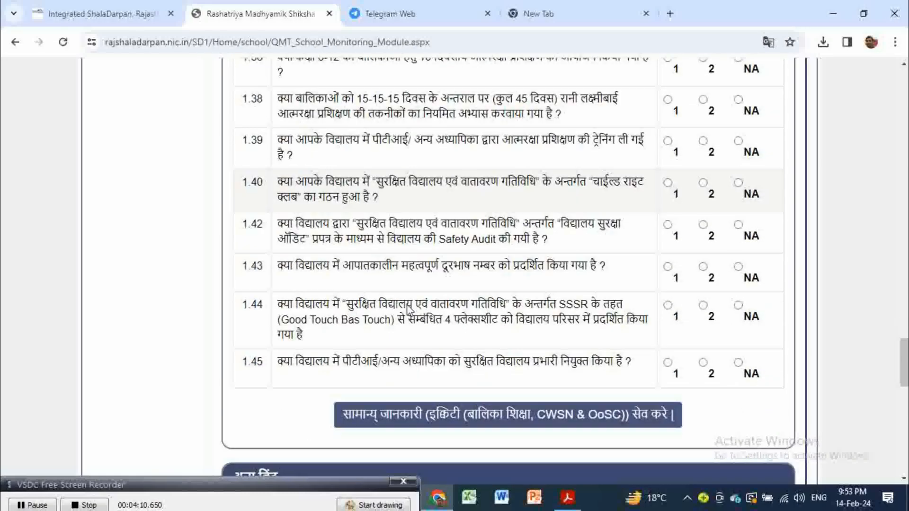
scroll(407, 305, down, 4)
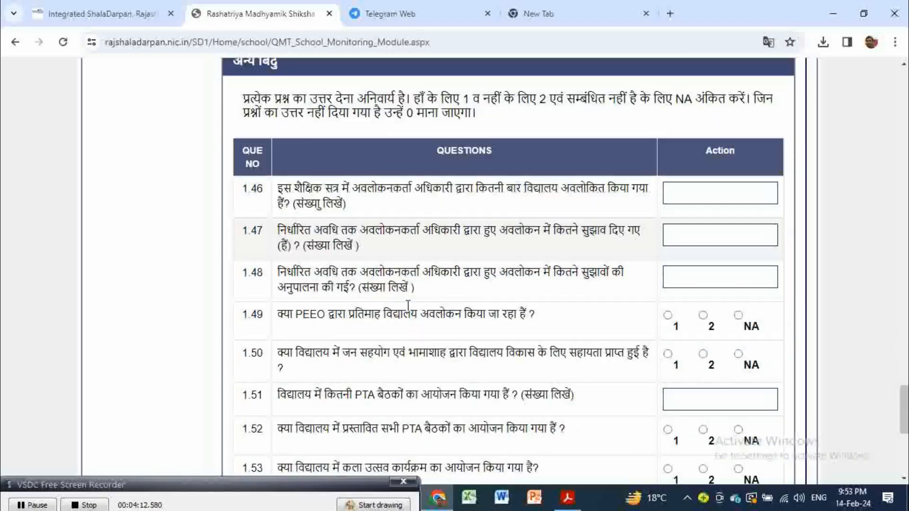
scroll(408, 306, up, 1)
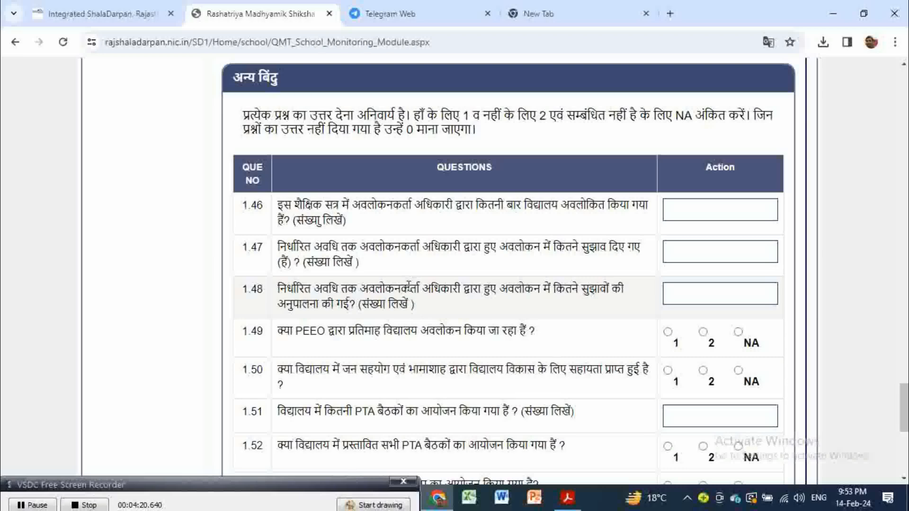
scroll(405, 284, down, 1)
scroll(406, 290, down, 2)
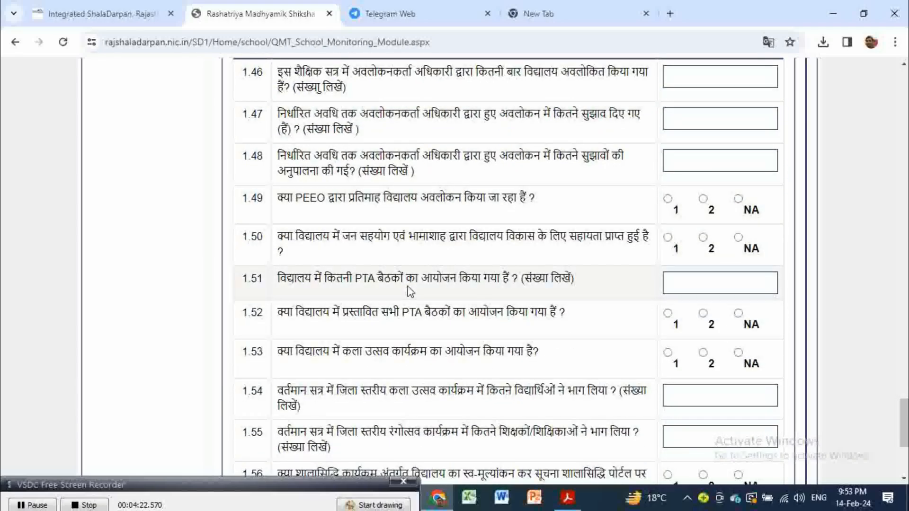
scroll(410, 291, down, 2)
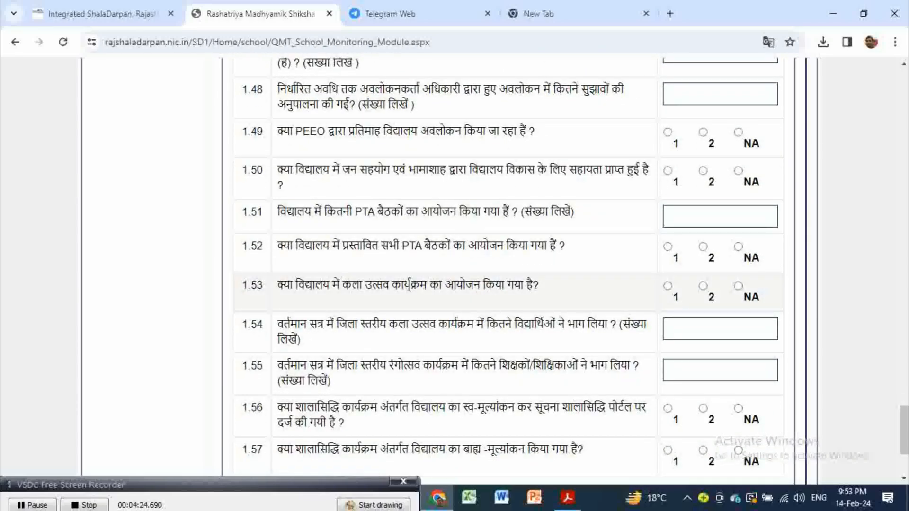
scroll(408, 284, down, 1)
scroll(407, 287, down, 1)
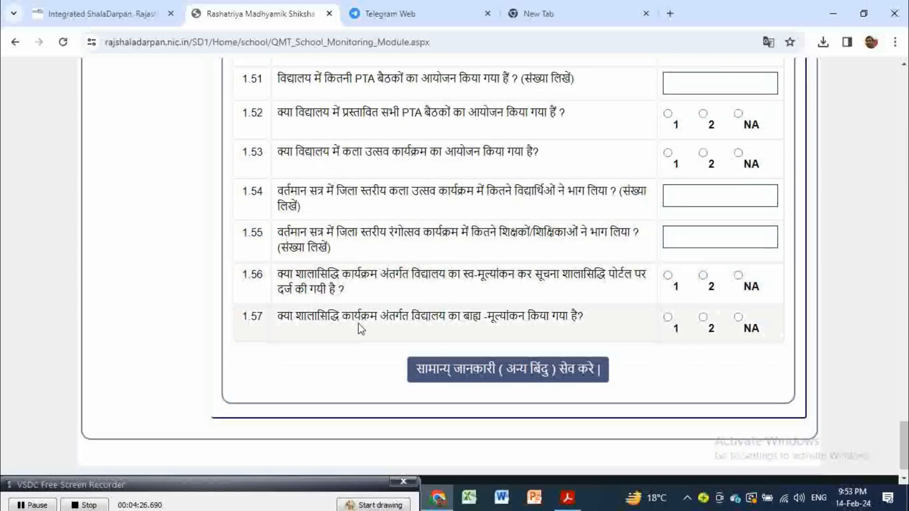
scroll(530, 348, down, 1)
Step: Save the सामान्य जानकारी (अन्य बिंदु) answers and return to the top of भाग - 1
click(529, 348)
scroll(529, 350, up, 12)
scroll(529, 353, up, 20)
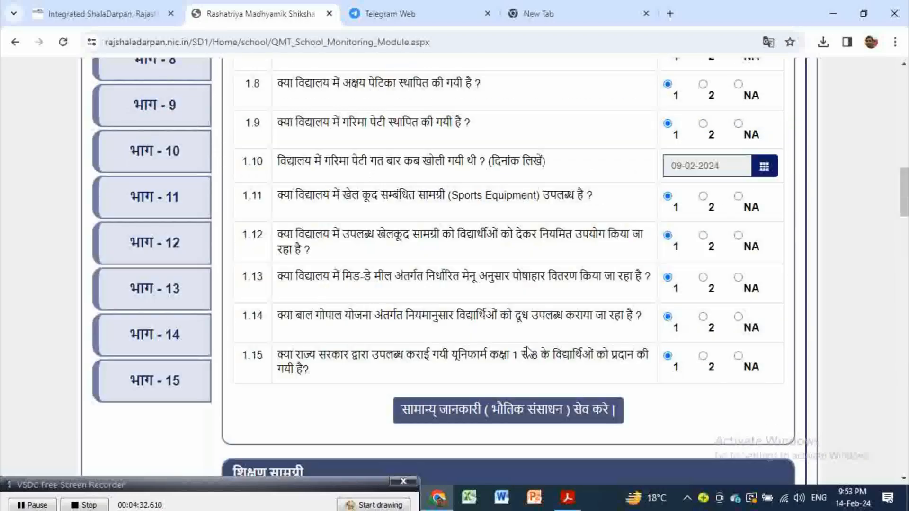
scroll(528, 350, up, 13)
scroll(333, 355, down, 5)
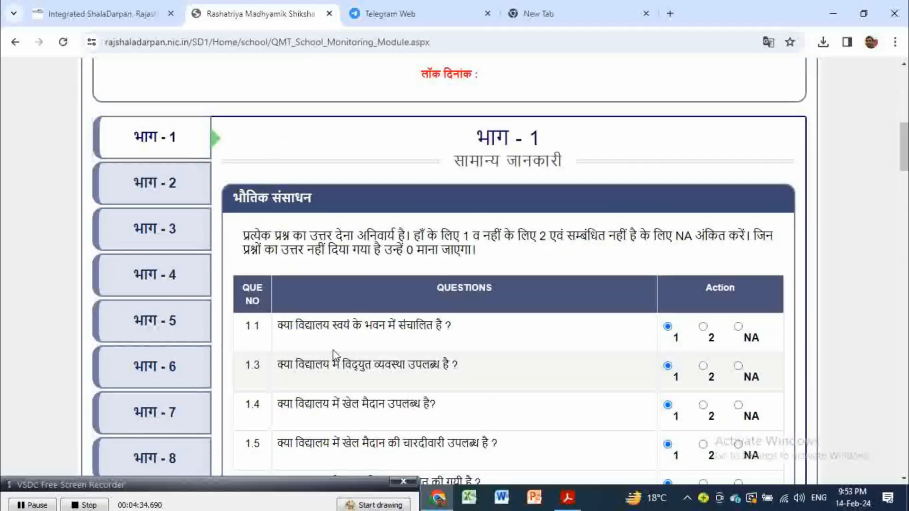
Step: Open भाग - 2 and review the classes 1–12 enrollment and attendance table down to its save button
click(159, 183)
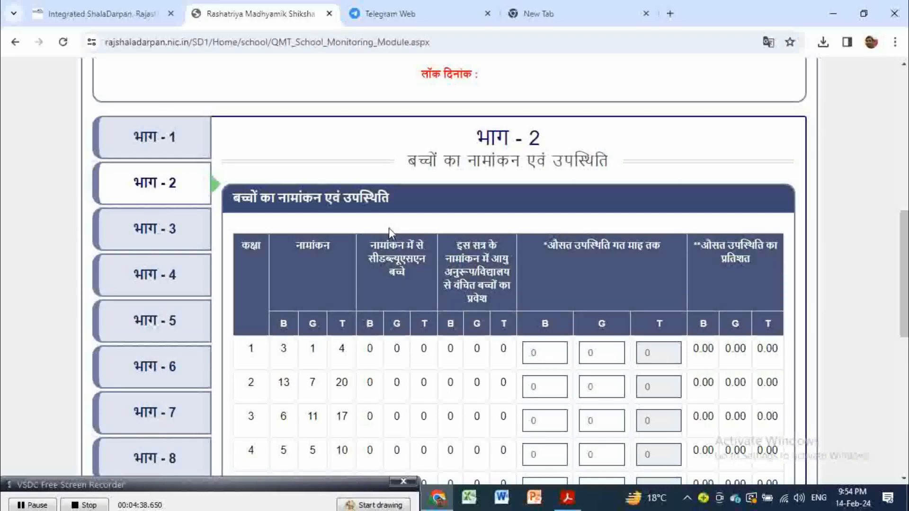
scroll(476, 251, down, 3)
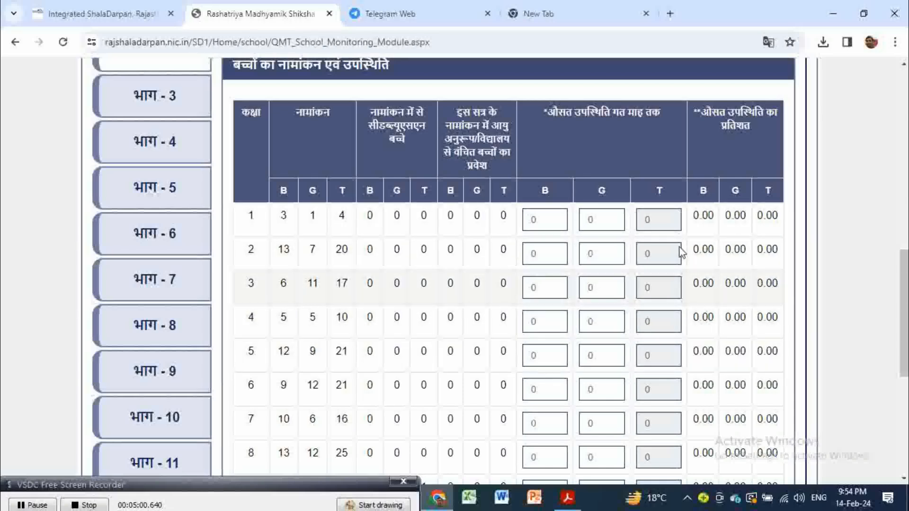
scroll(703, 300, down, 1)
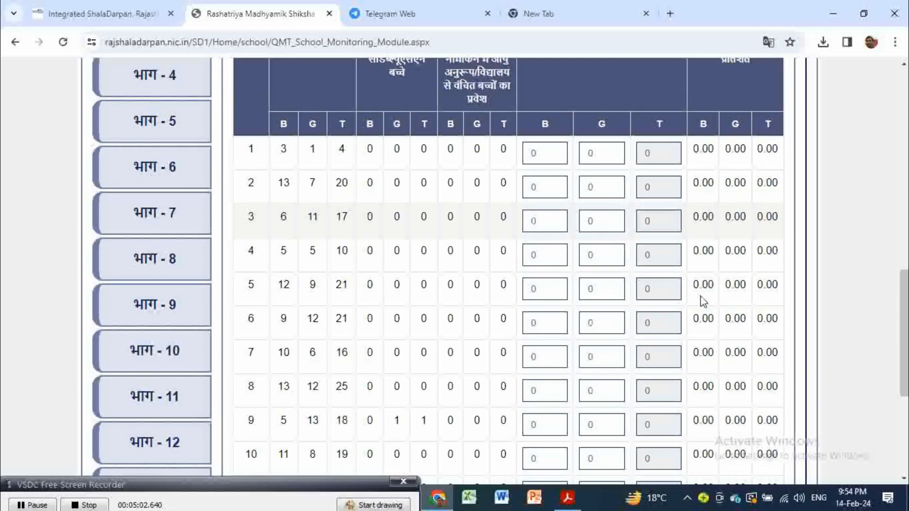
scroll(685, 304, down, 3)
scroll(687, 303, down, 1)
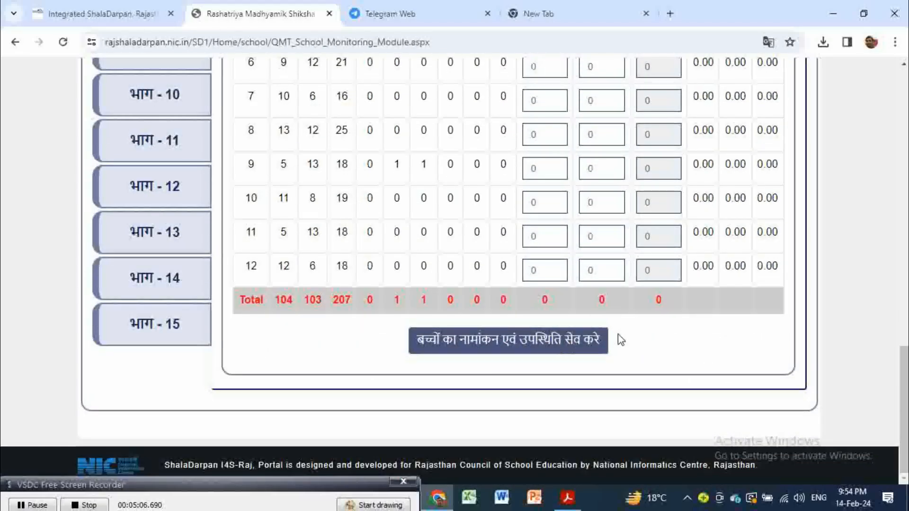
scroll(611, 334, up, 5)
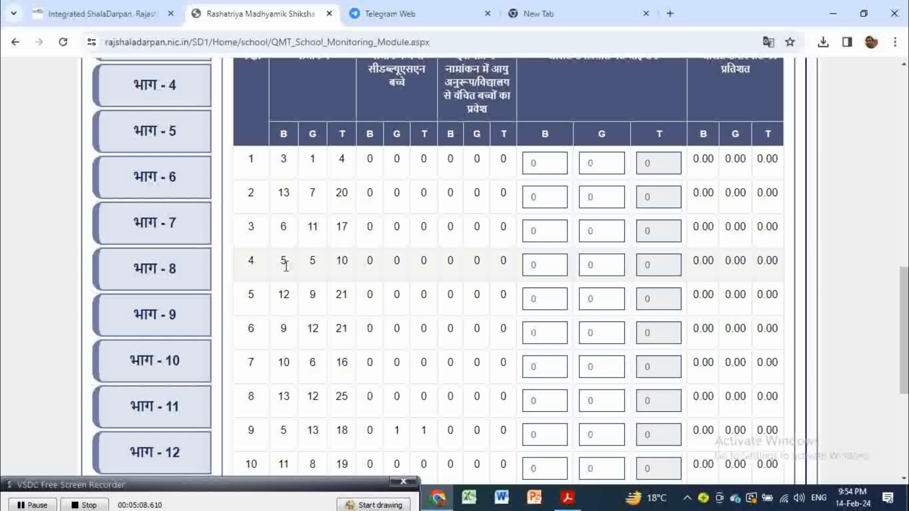
scroll(265, 250, up, 3)
Step: Open भाग - 3 and scroll through the board exam results toward the ECCE questions
click(167, 171)
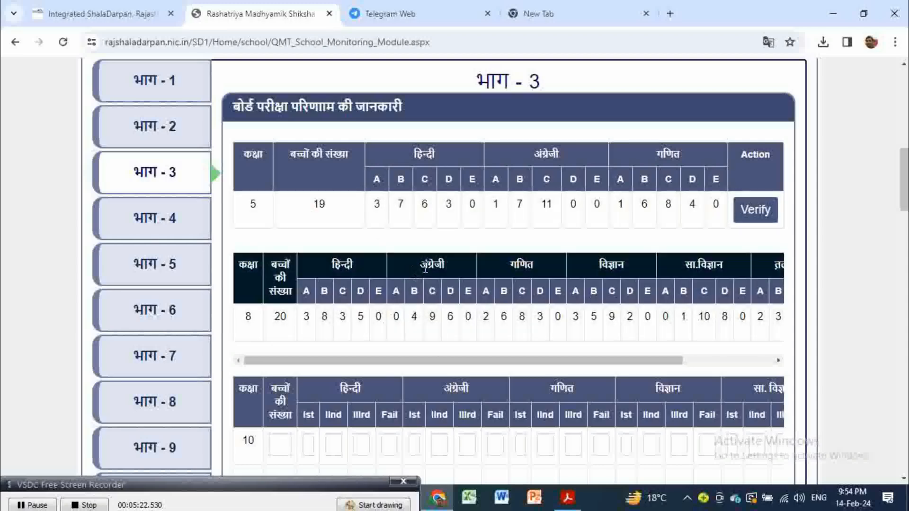
drag(453, 367, 565, 365)
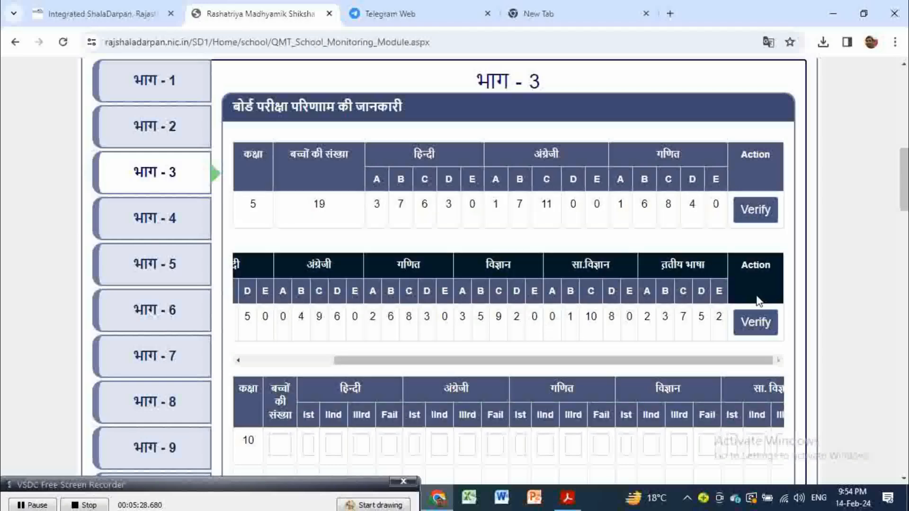
scroll(619, 292, down, 3)
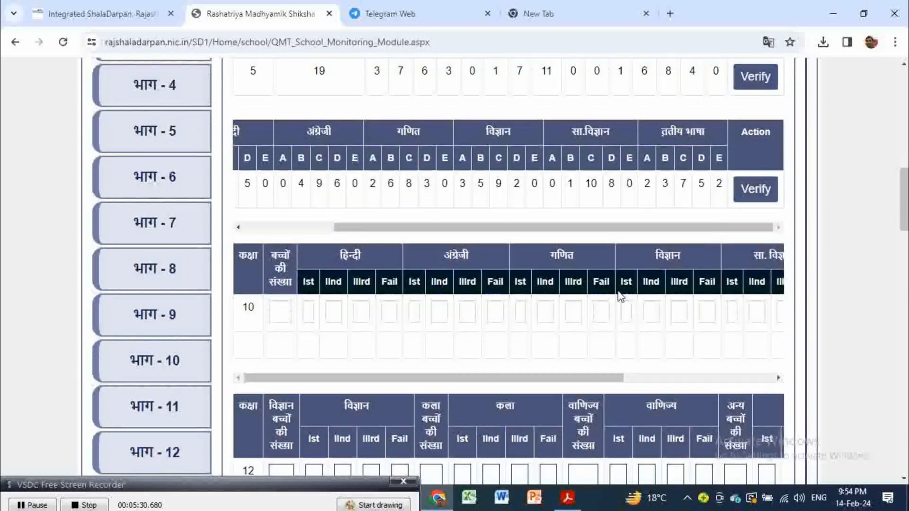
scroll(620, 296, down, 2)
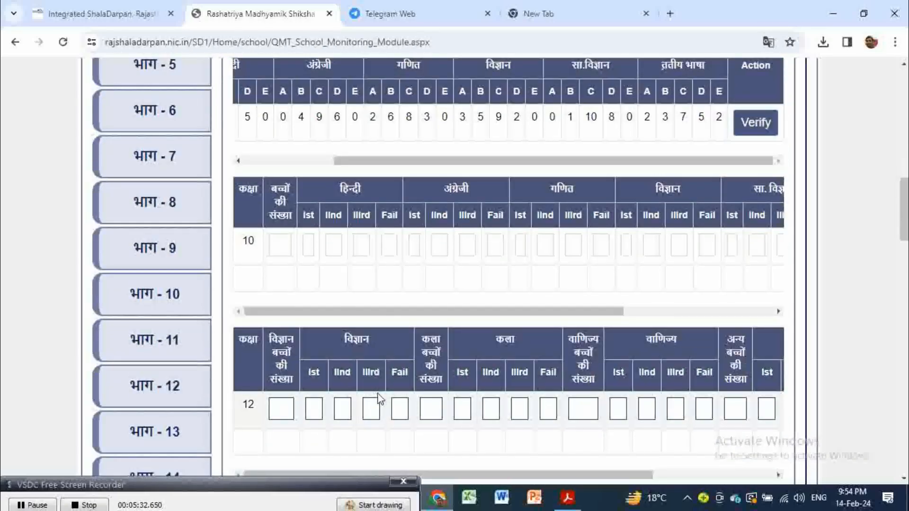
scroll(379, 397, down, 2)
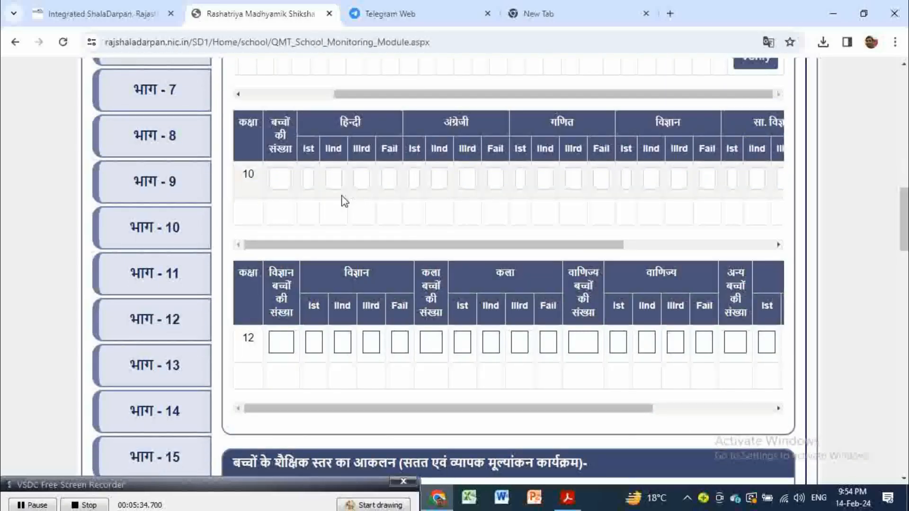
scroll(445, 248, down, 4)
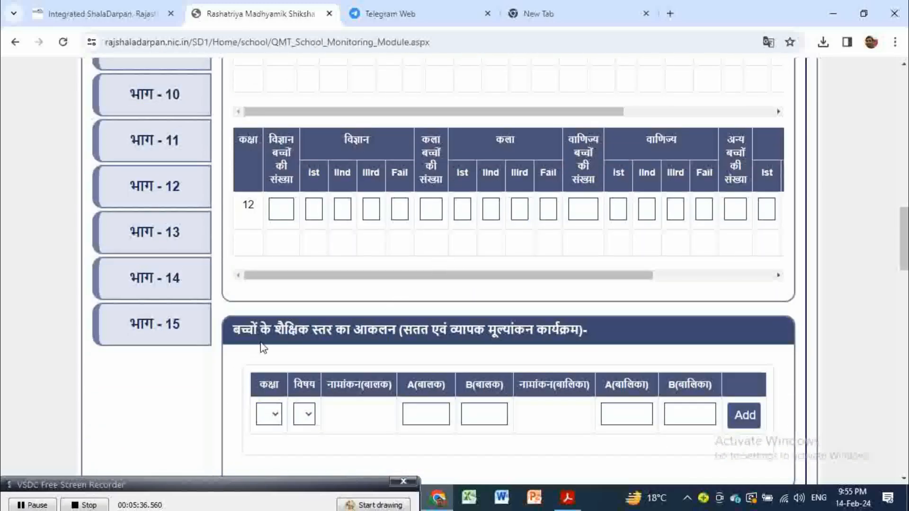
scroll(263, 351, down, 2)
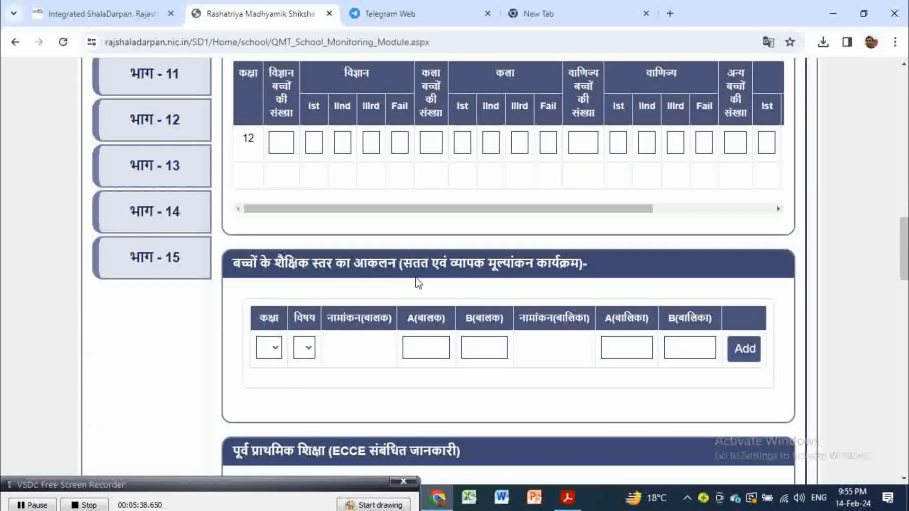
scroll(521, 285, down, 2)
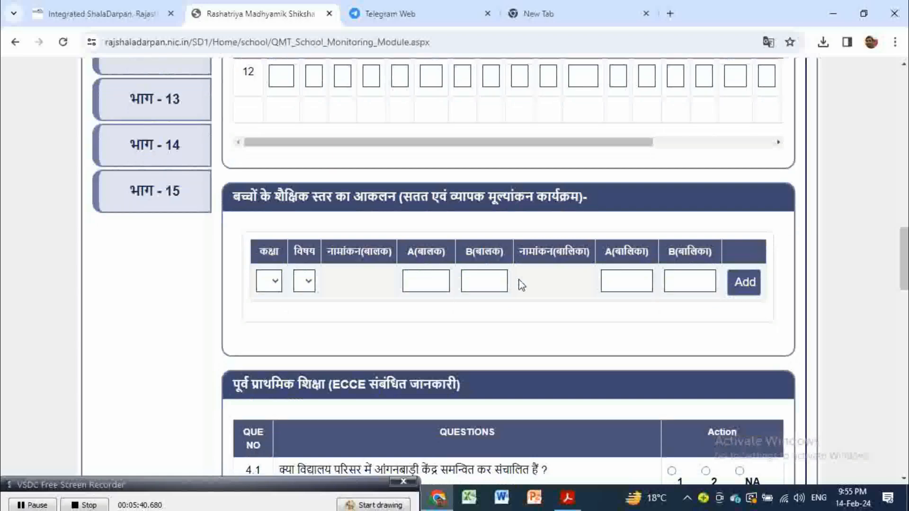
scroll(518, 298, down, 2)
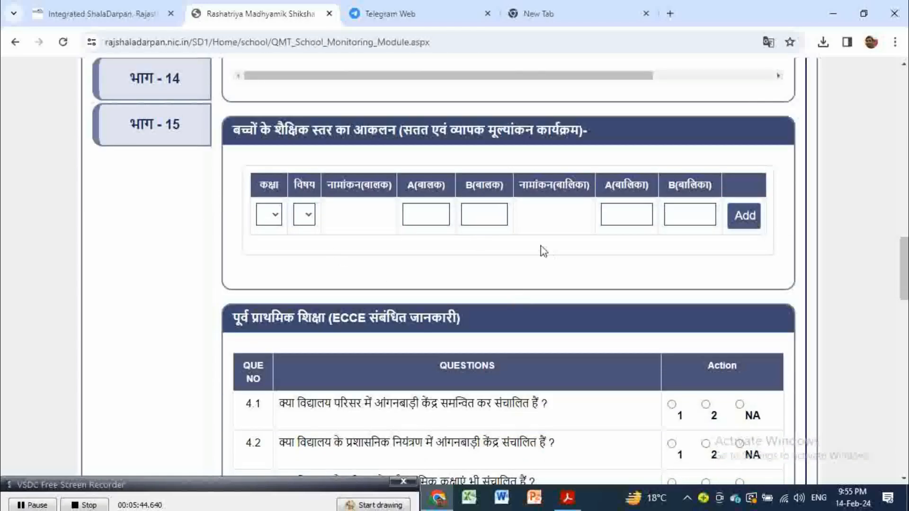
Step: Scroll to ECCE question 4.32 and its save button, then back to the board results
scroll(549, 256, down, 1)
scroll(551, 256, down, 3)
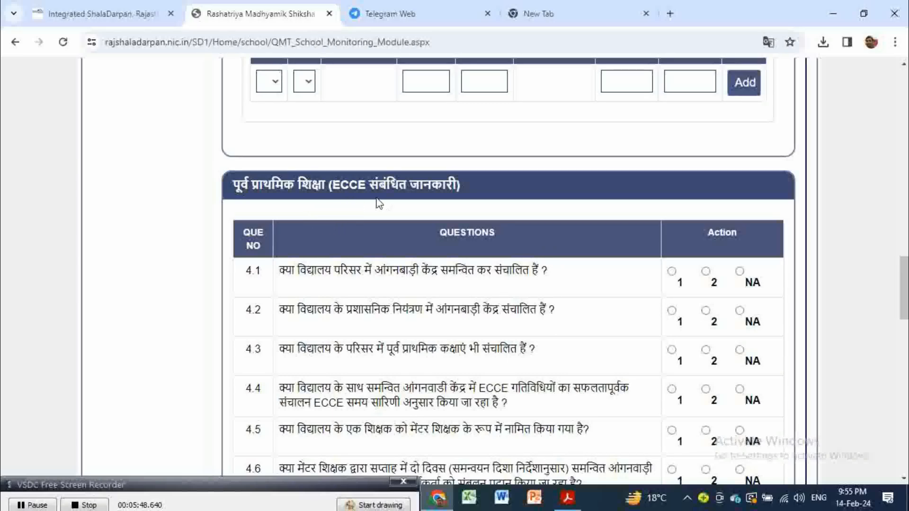
scroll(454, 290, down, 2)
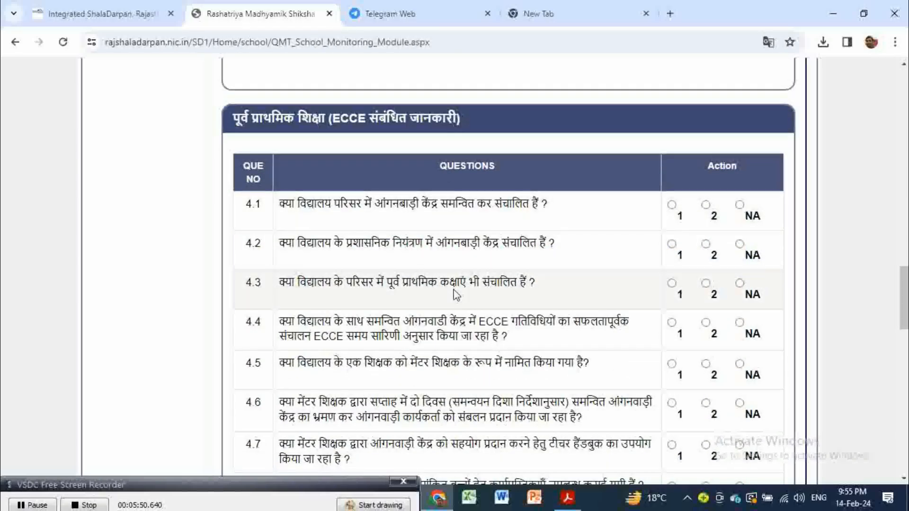
scroll(456, 295, down, 5)
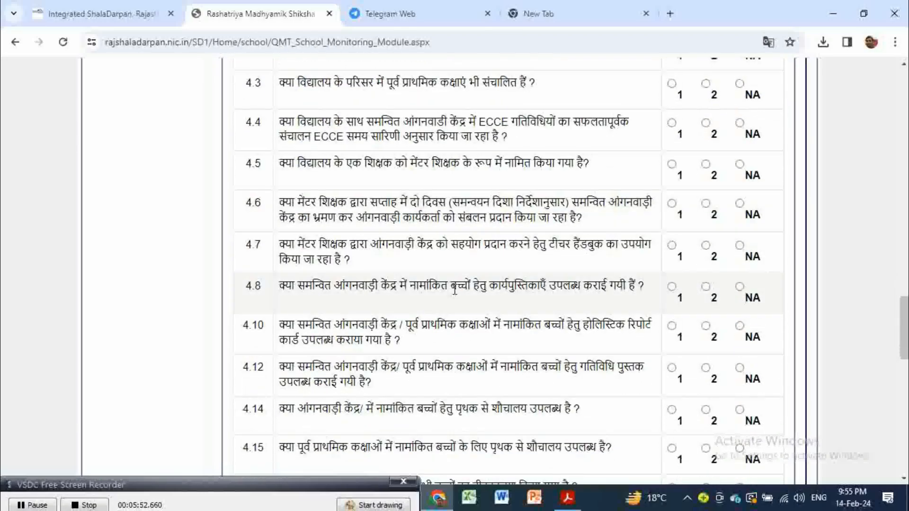
scroll(454, 290, up, 3)
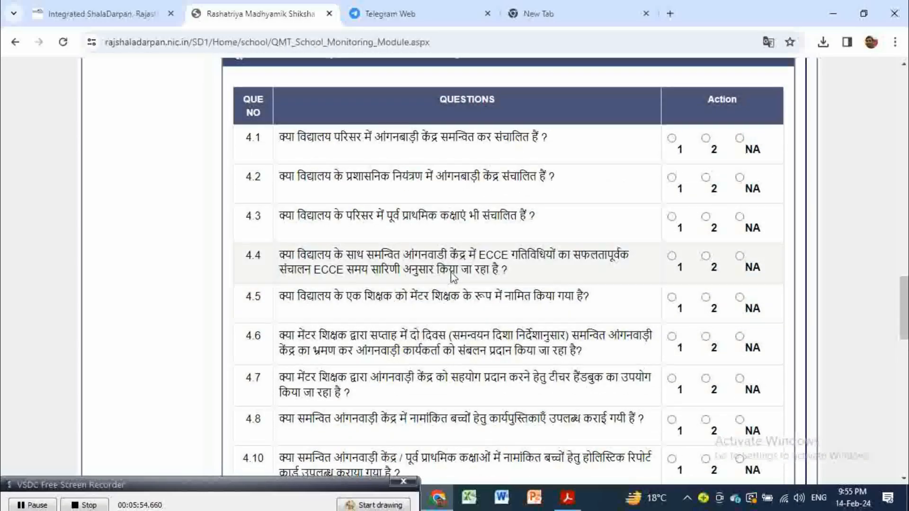
scroll(500, 234, down, 9)
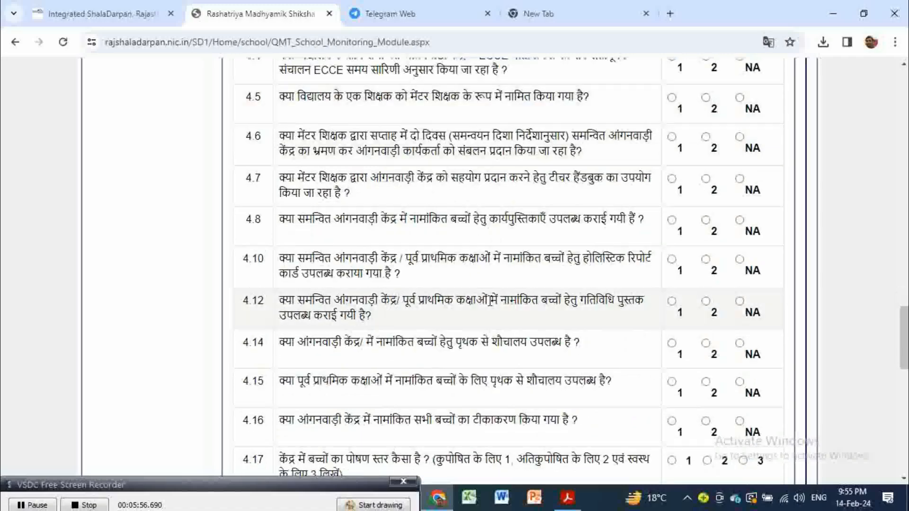
scroll(490, 307, down, 11)
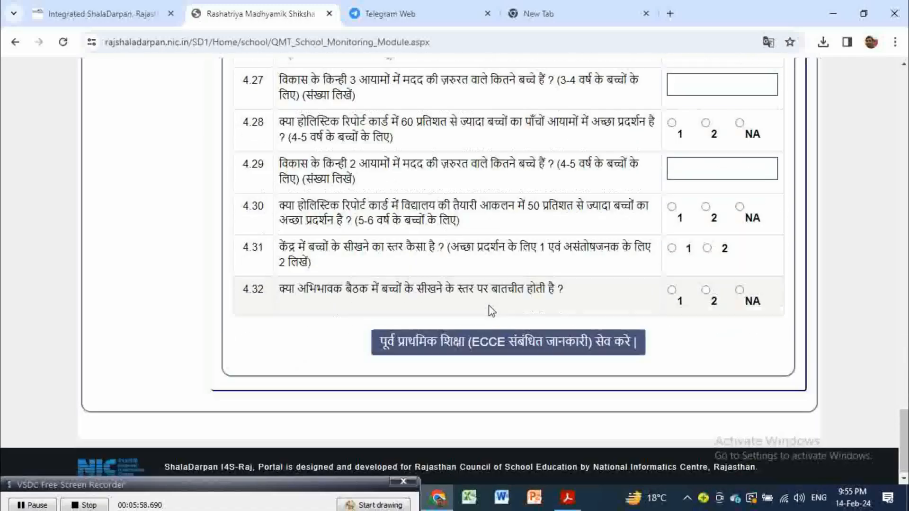
scroll(491, 323, up, 9)
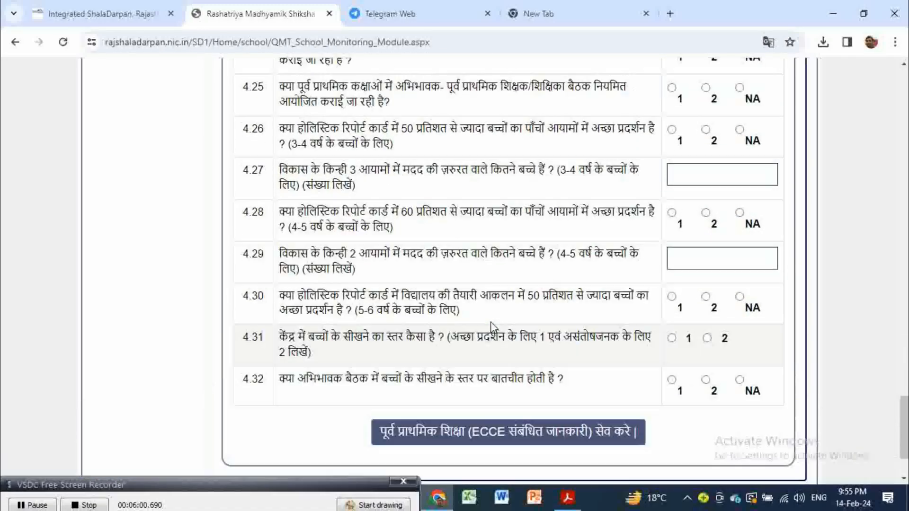
scroll(491, 323, up, 20)
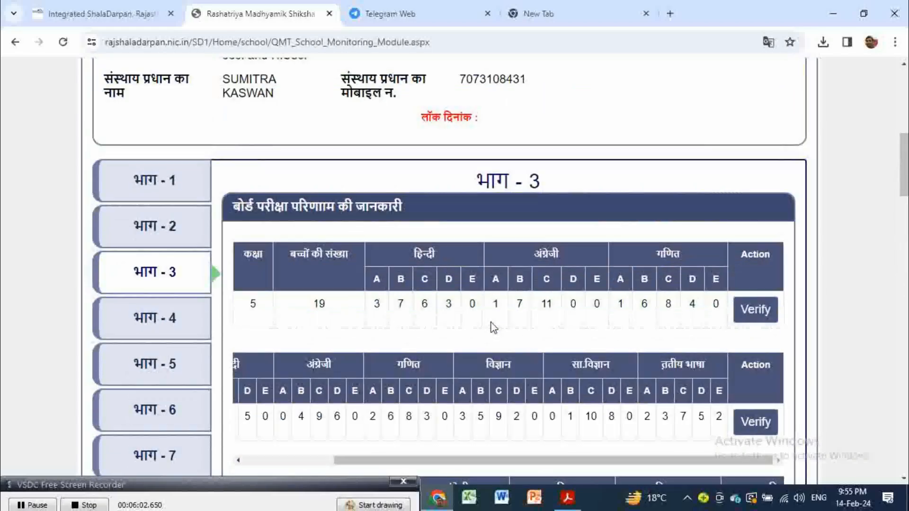
Step: Open भाग - 4 and review the teaching-process table, FLN questions and CCE questions 4.16–4.21
click(157, 318)
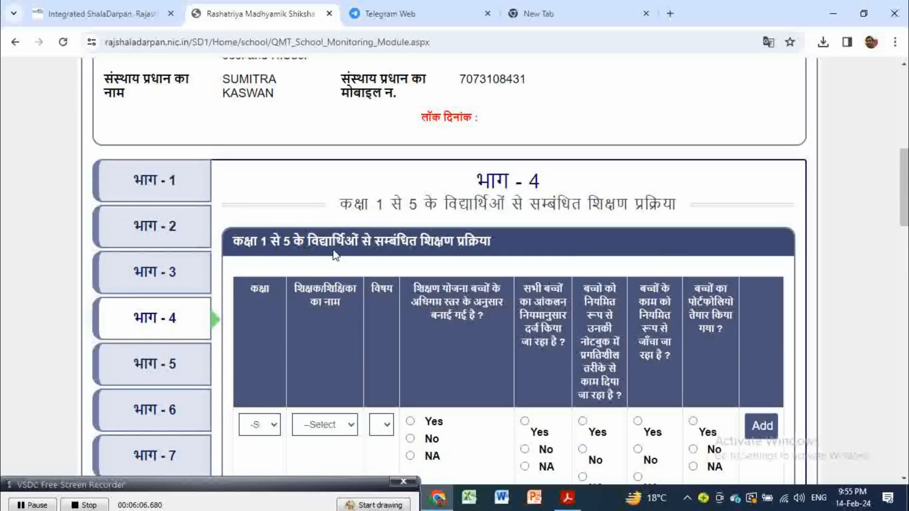
scroll(481, 282, down, 3)
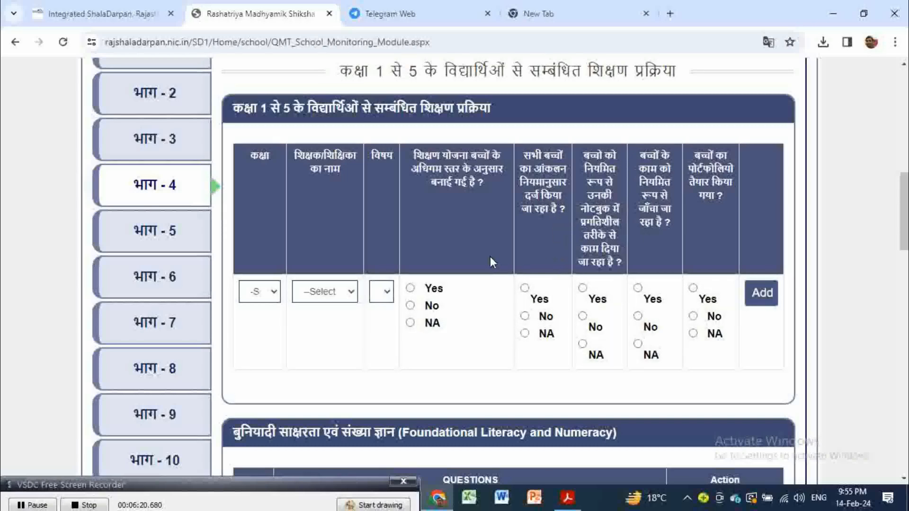
scroll(491, 260, down, 3)
scroll(492, 262, down, 4)
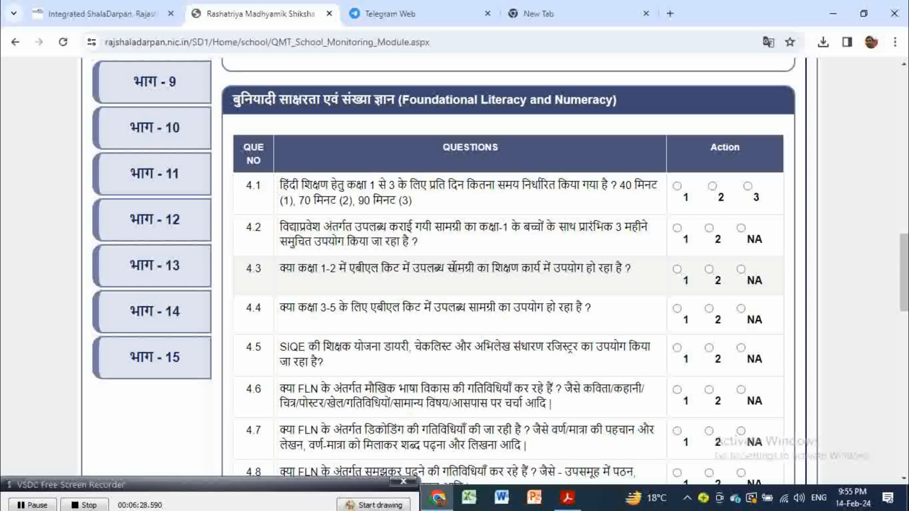
scroll(452, 272, down, 10)
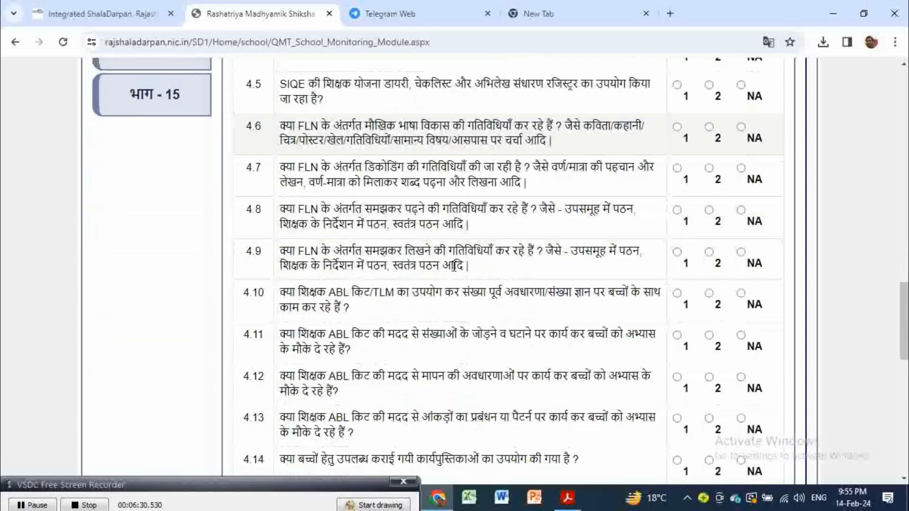
scroll(454, 273, down, 6)
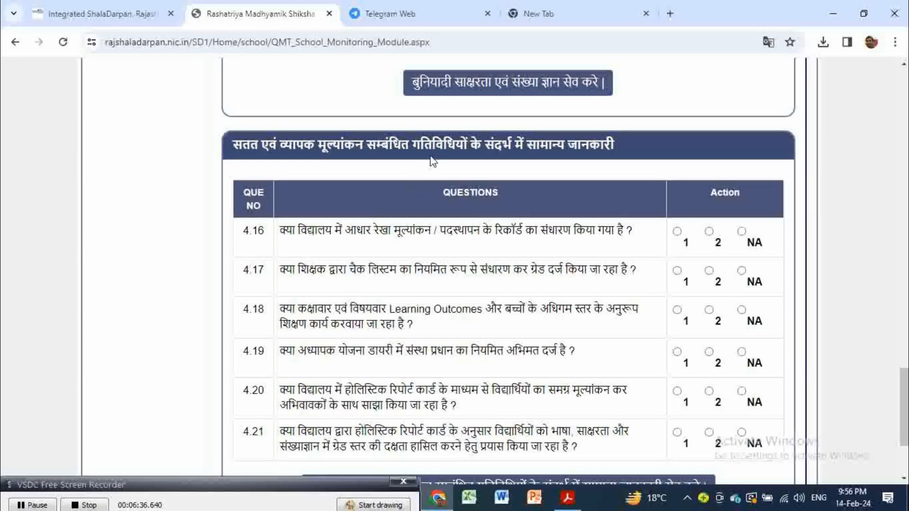
scroll(486, 284, down, 1)
scroll(485, 286, down, 1)
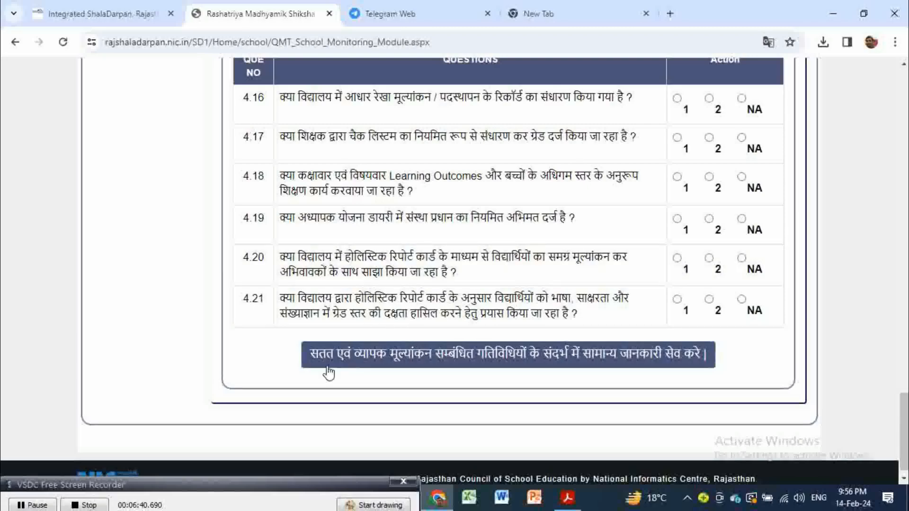
scroll(554, 333, up, 5)
scroll(554, 333, up, 9)
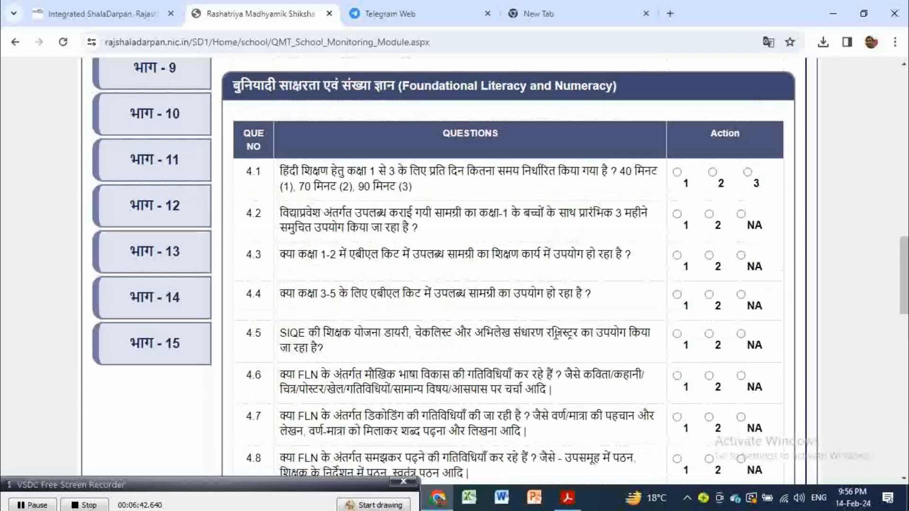
Step: Review भाग - 5 questions 5.1–5.5 down to the save button, then open भाग - 6
click(179, 160)
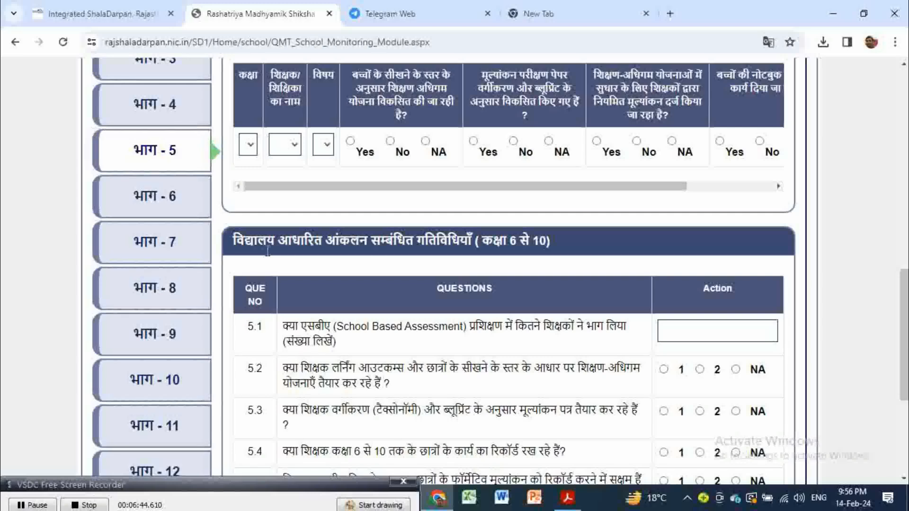
scroll(451, 307, up, 5)
scroll(451, 307, down, 2)
scroll(450, 307, down, 1)
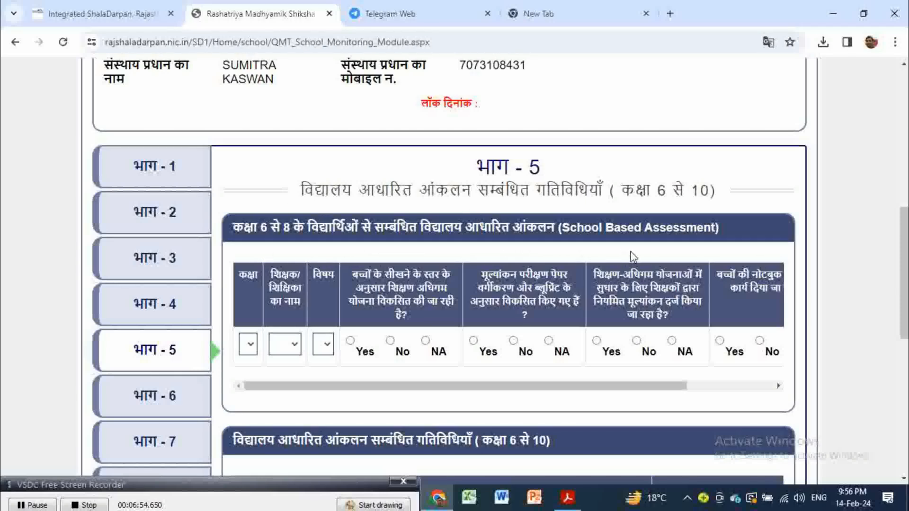
scroll(495, 276, down, 3)
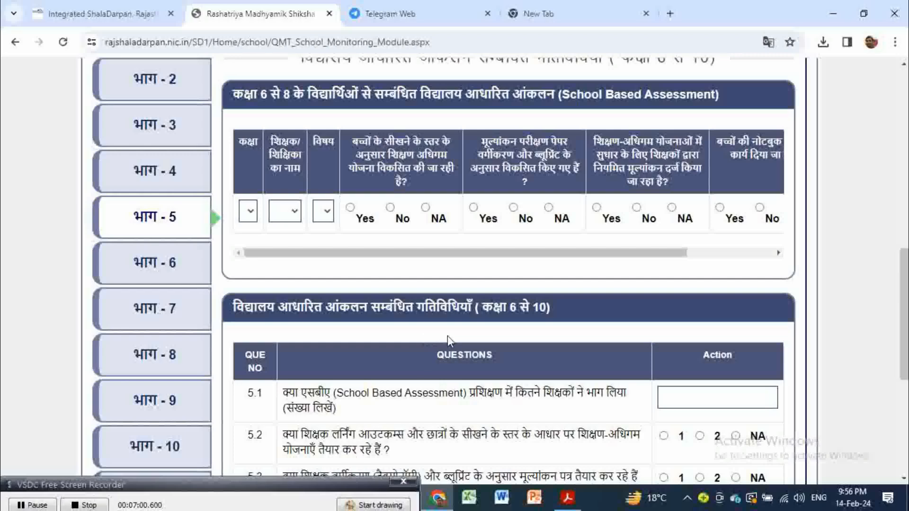
scroll(449, 337, down, 5)
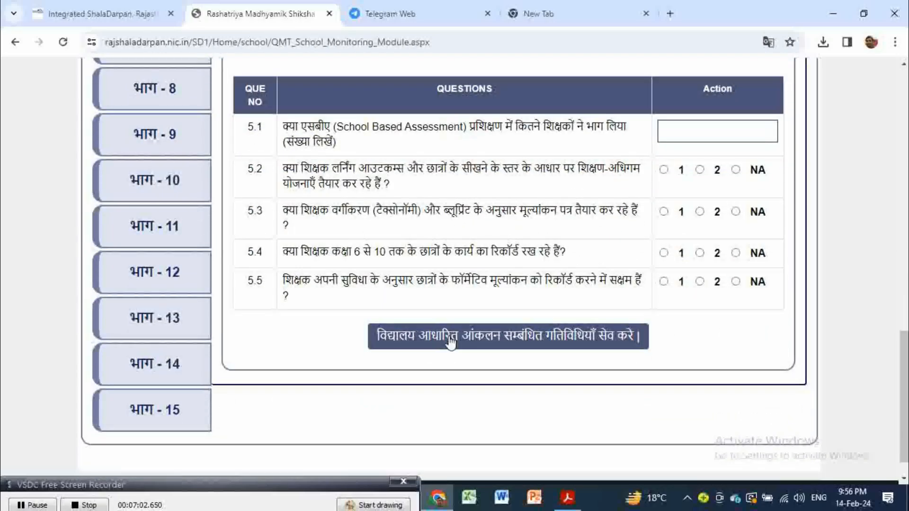
scroll(447, 377, down, 1)
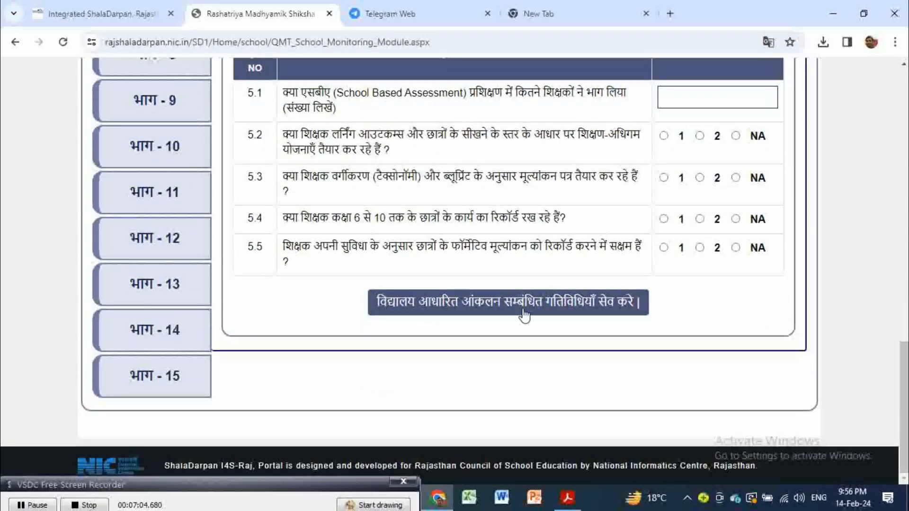
scroll(445, 326, up, 2)
scroll(276, 260, up, 1)
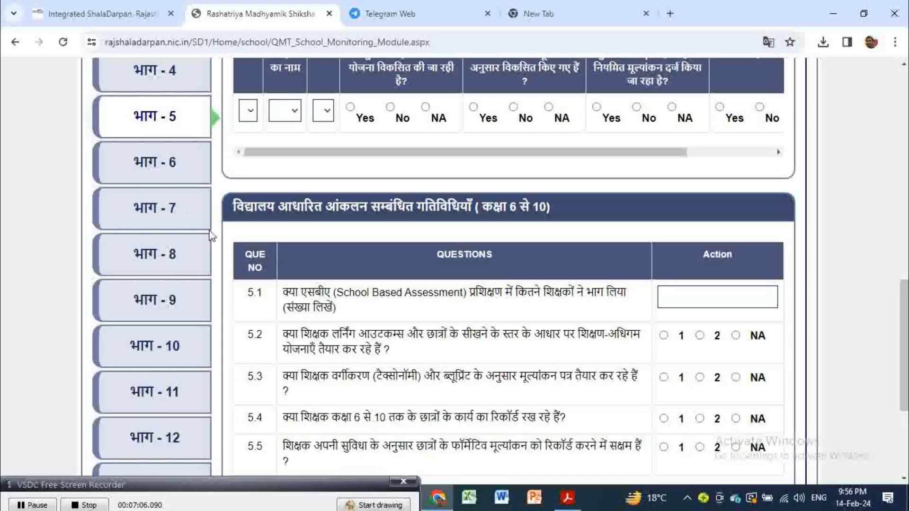
click(149, 164)
scroll(507, 339, up, 4)
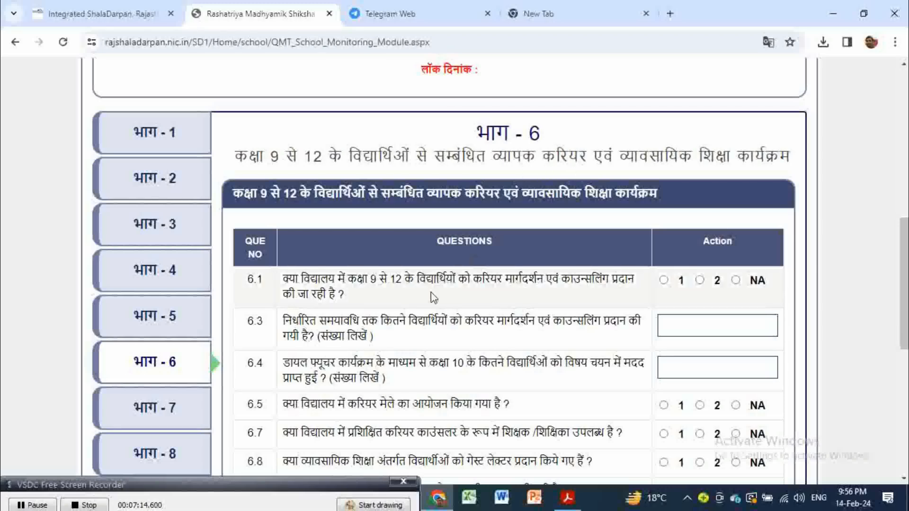
Step: Open भाग - 7 on school laboratories and scroll through its questions
scroll(430, 294, up, 1)
scroll(430, 294, down, 2)
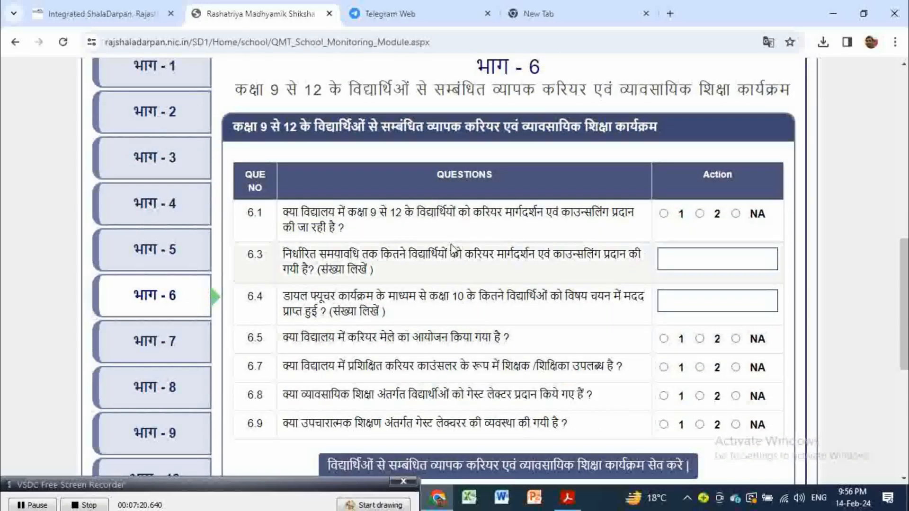
click(179, 350)
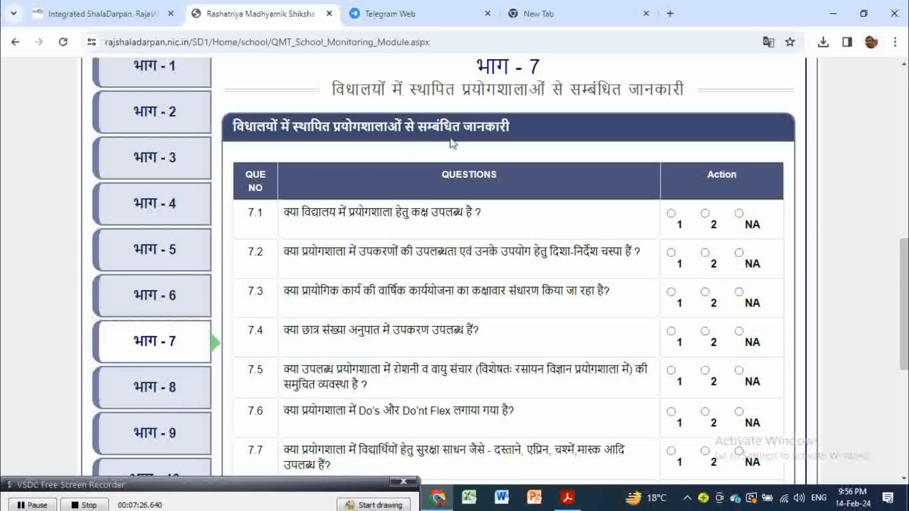
scroll(507, 188, down, 7)
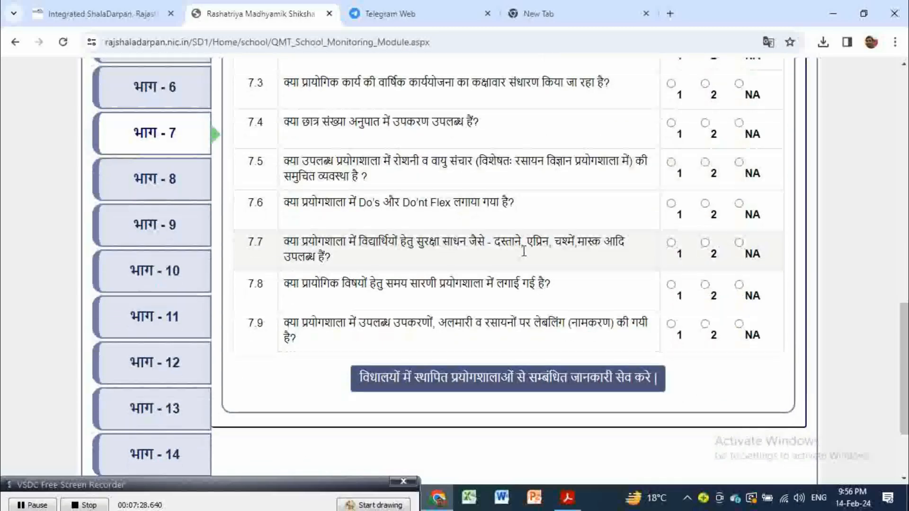
scroll(520, 255, up, 7)
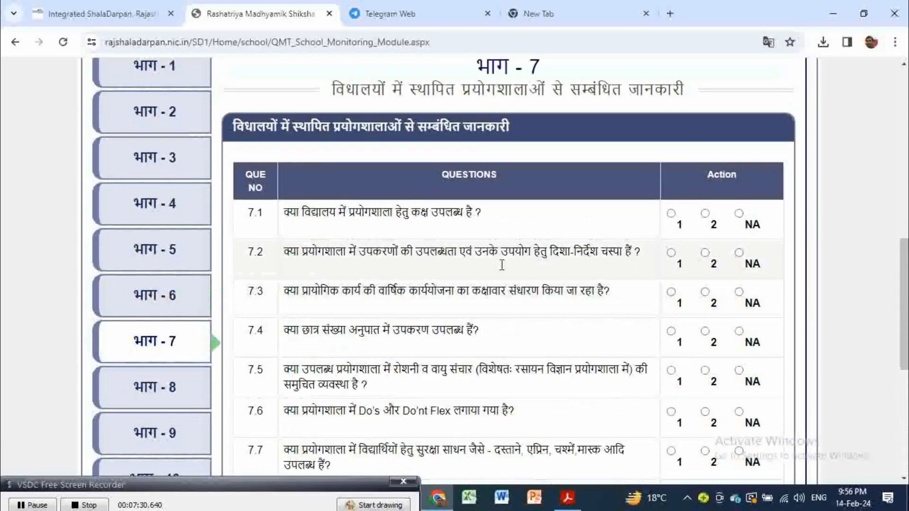
Step: Open भाग - 8 on ICT availability and use and scroll through it
click(172, 387)
scroll(416, 303, up, 1)
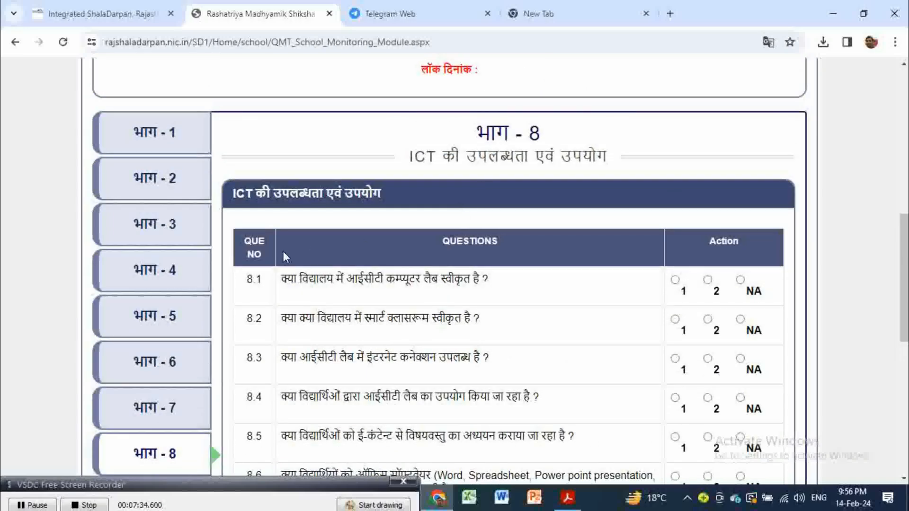
scroll(402, 354, down, 1)
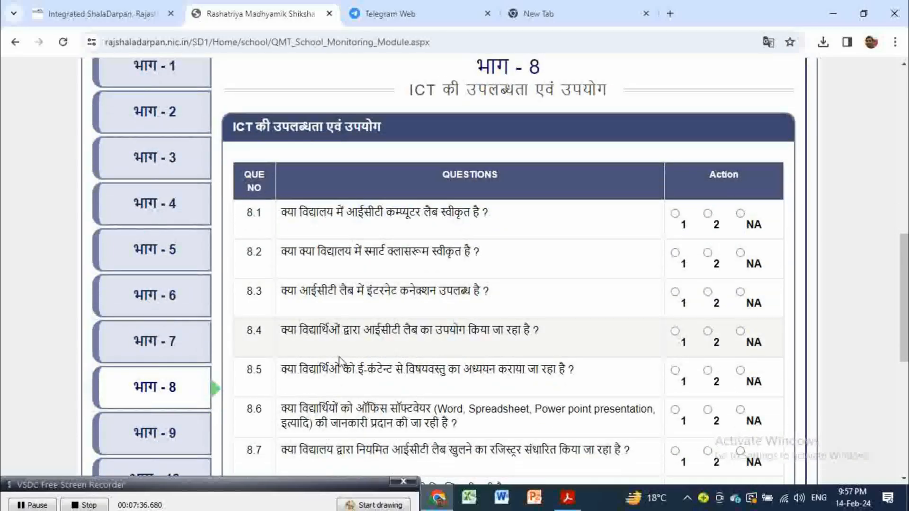
scroll(217, 392, down, 1)
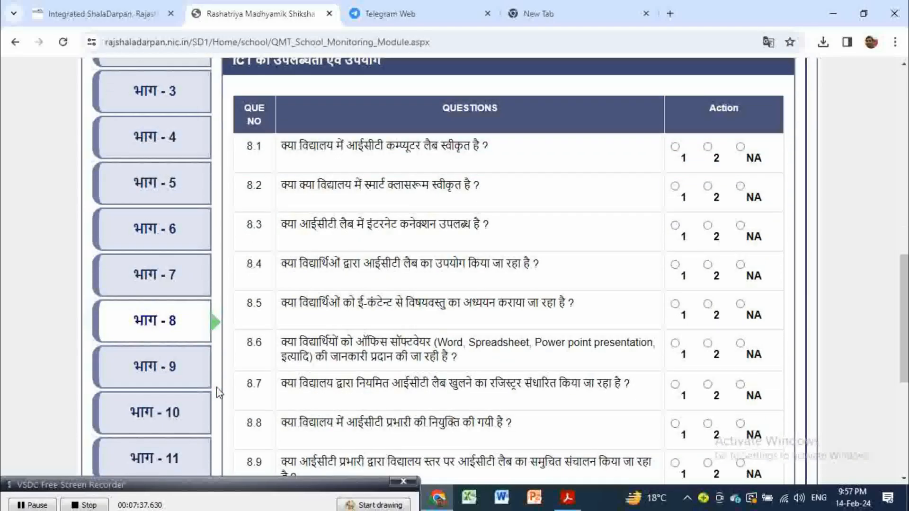
Step: Open भाग - 9 and scroll down to question 9.9 and the पुस्तकालय save button
click(185, 372)
scroll(436, 335, up, 1)
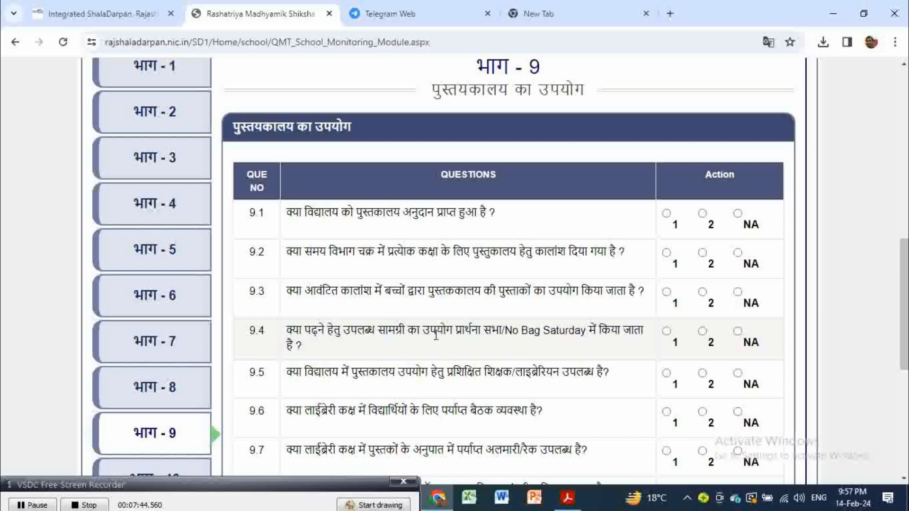
scroll(436, 335, down, 1)
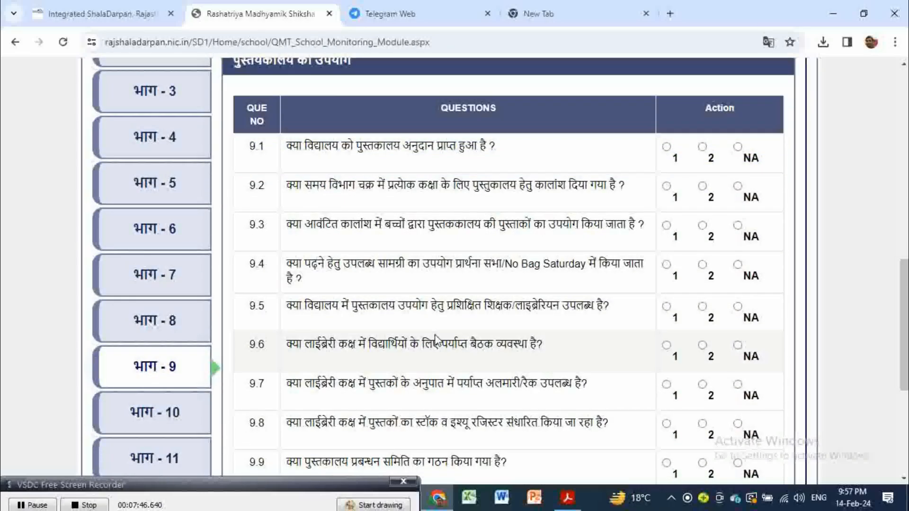
scroll(436, 338, down, 1)
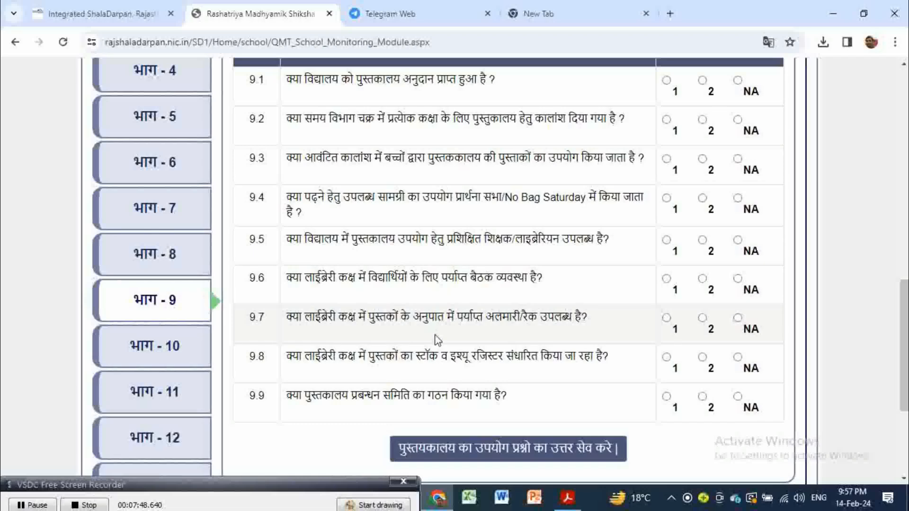
scroll(436, 338, down, 2)
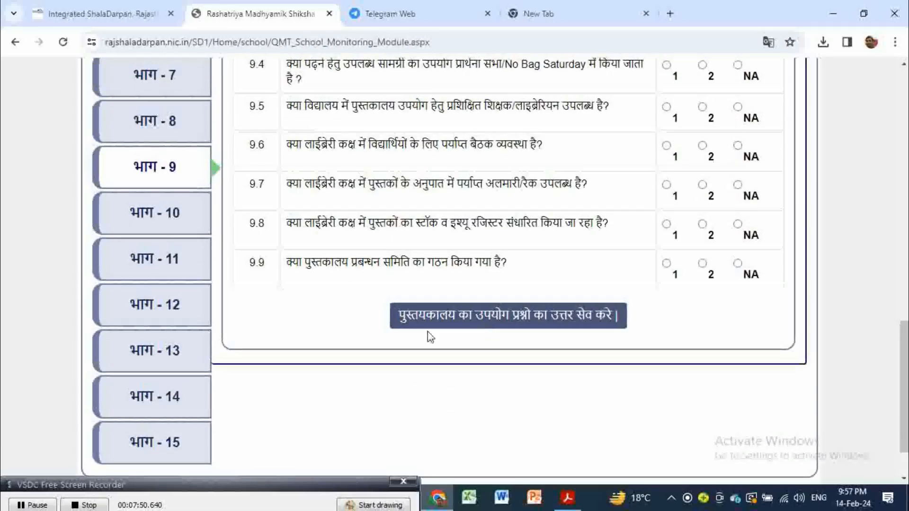
Step: Open भाग - 10 and scroll through its teacher training questions
click(187, 227)
scroll(432, 296, up, 1)
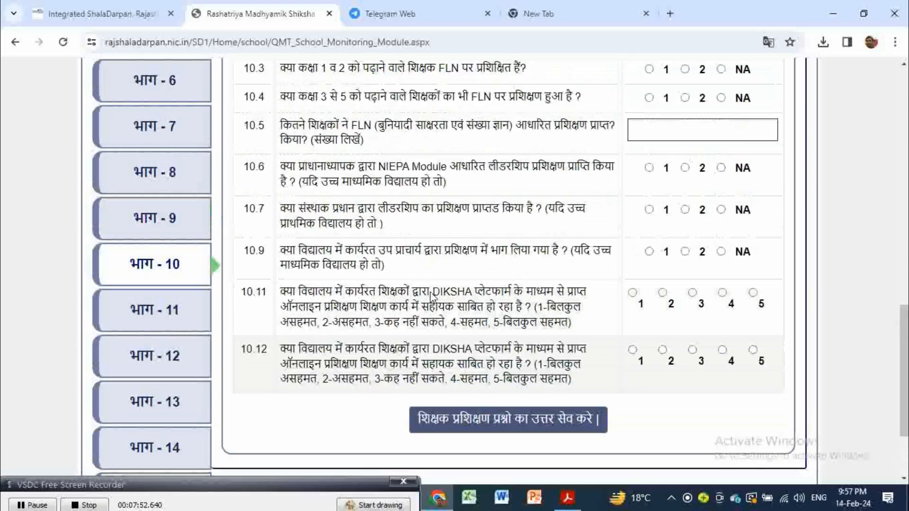
scroll(432, 296, up, 5)
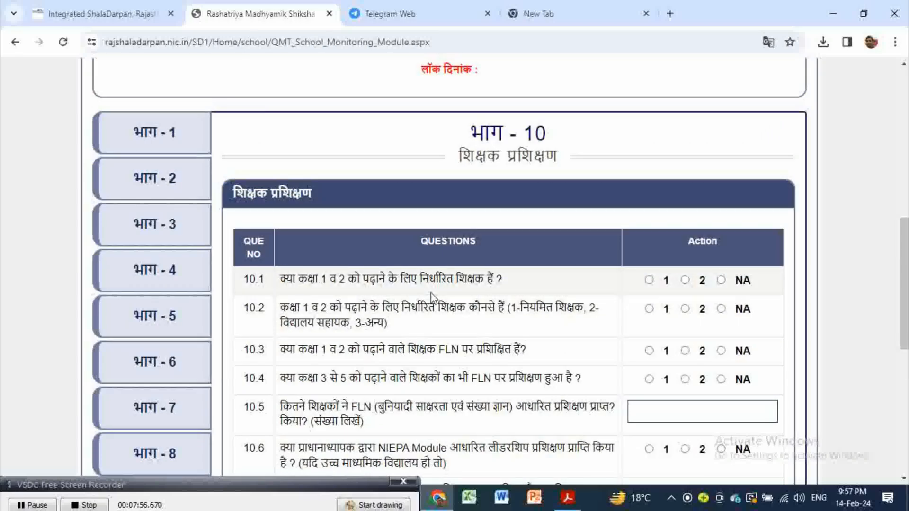
scroll(431, 297, down, 2)
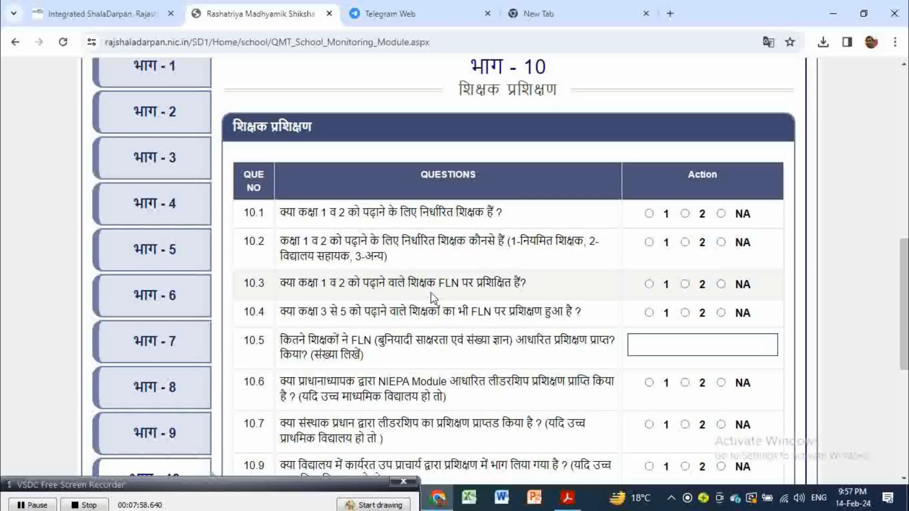
scroll(432, 296, down, 3)
scroll(432, 296, down, 1)
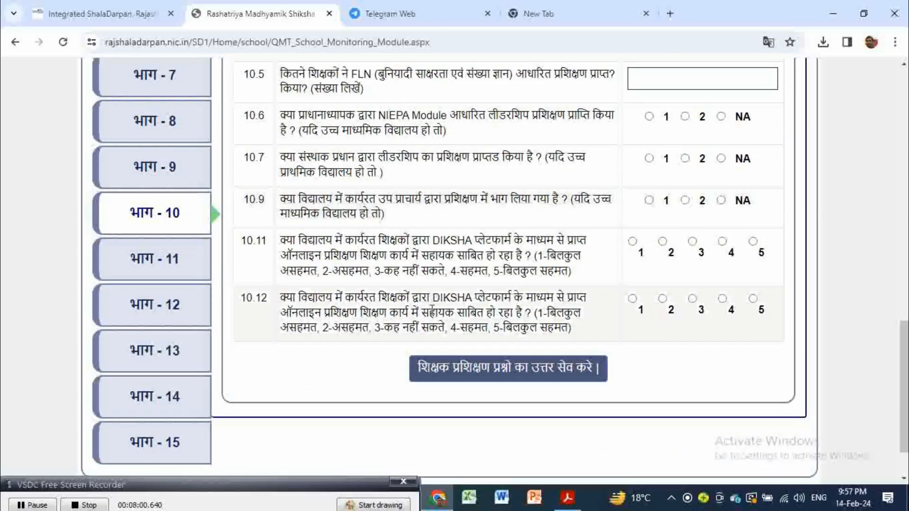
Step: Open भाग - 11 and scroll through the school health programme questions
click(156, 262)
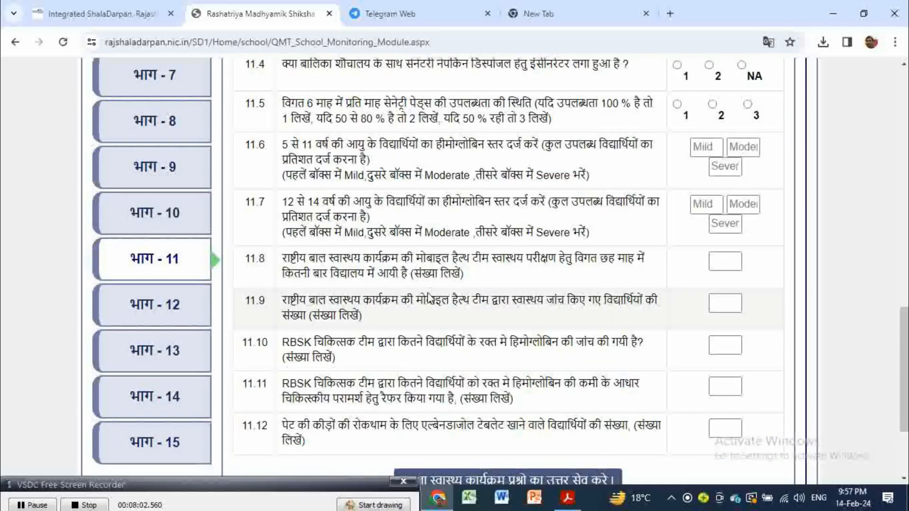
scroll(431, 297, up, 4)
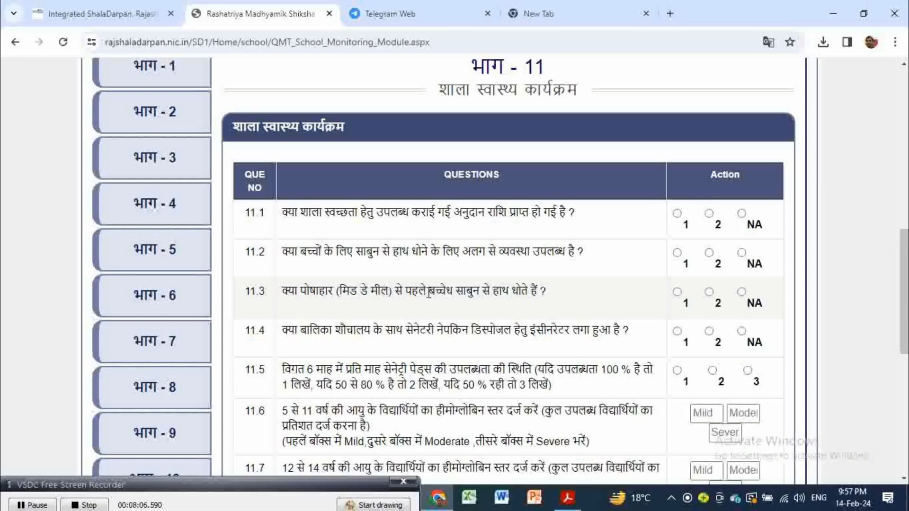
scroll(429, 293, down, 2)
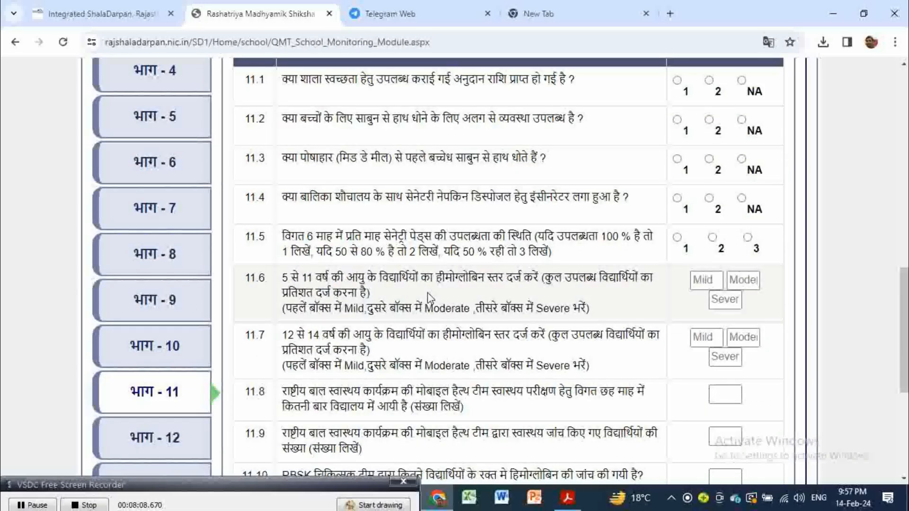
scroll(429, 298, down, 1)
Step: Open भाग - 12 and scroll past the boys' and girls' BMI table by age group
click(142, 370)
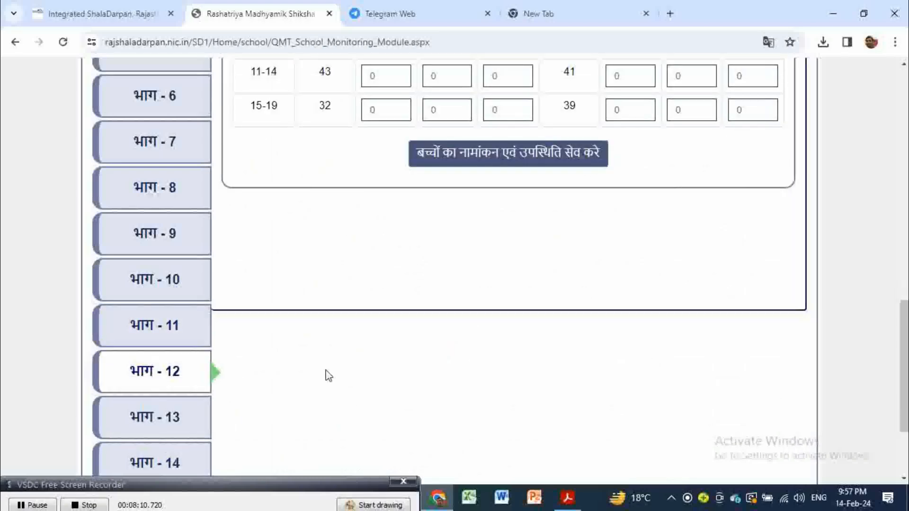
scroll(365, 365, up, 4)
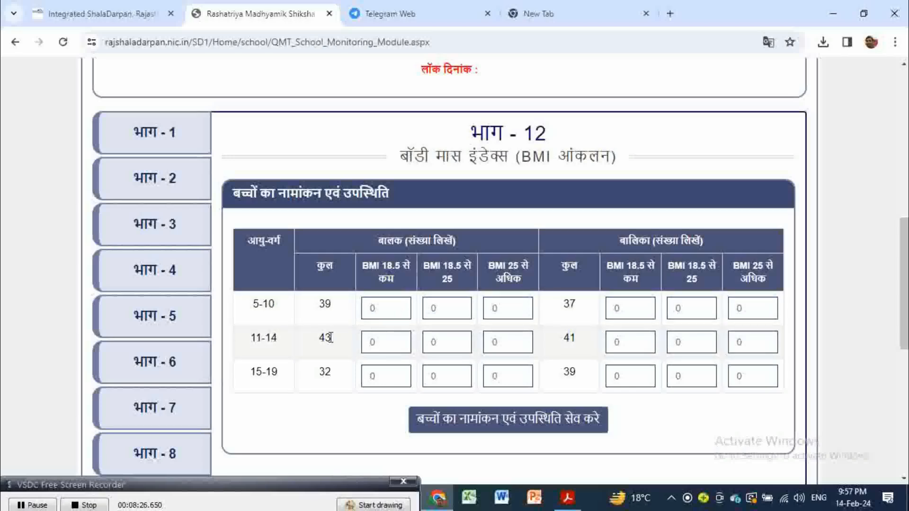
scroll(437, 365, down, 1)
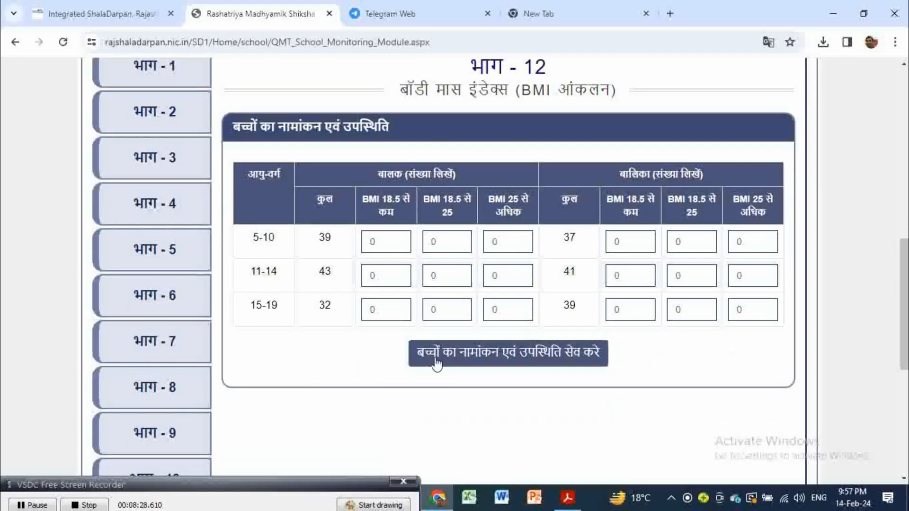
scroll(349, 373, down, 3)
Step: Open Part 13 (भाग - 13) and scroll through its SMC/SDMC questions
click(193, 407)
scroll(463, 333, up, 2)
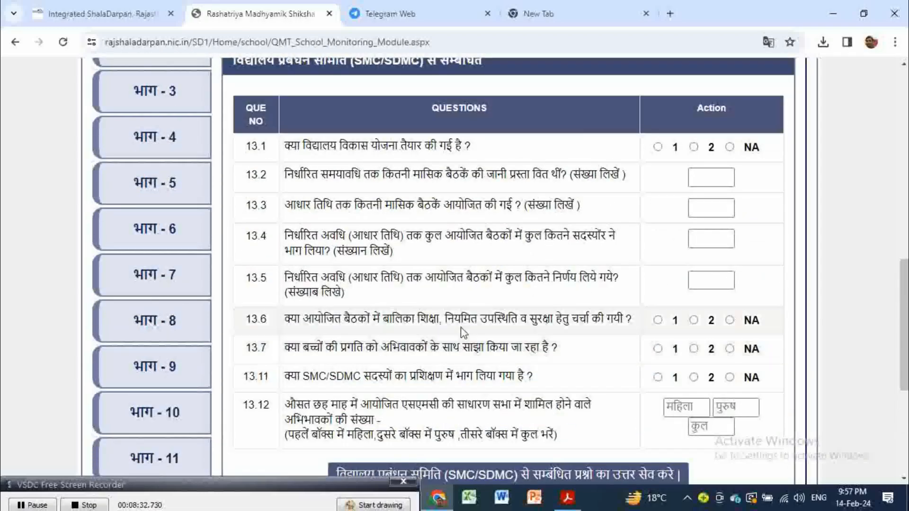
scroll(463, 332, up, 2)
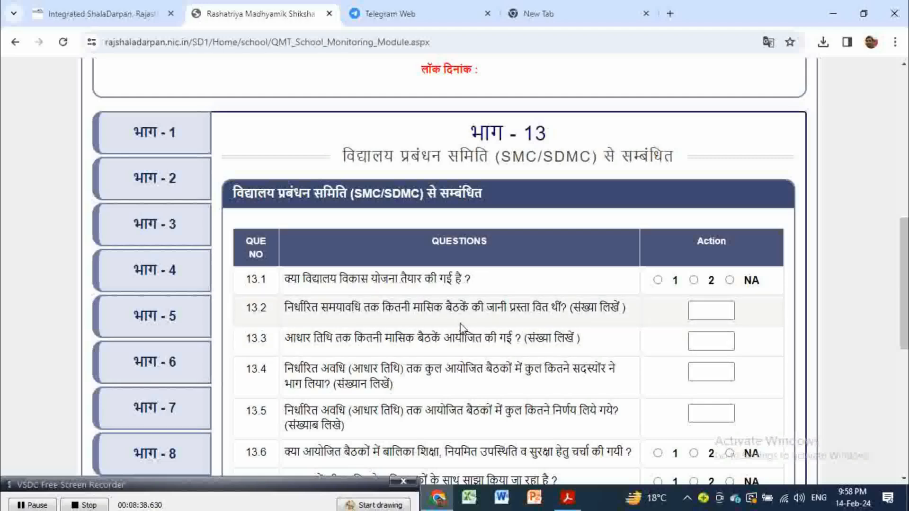
scroll(461, 325, down, 1)
scroll(463, 329, down, 2)
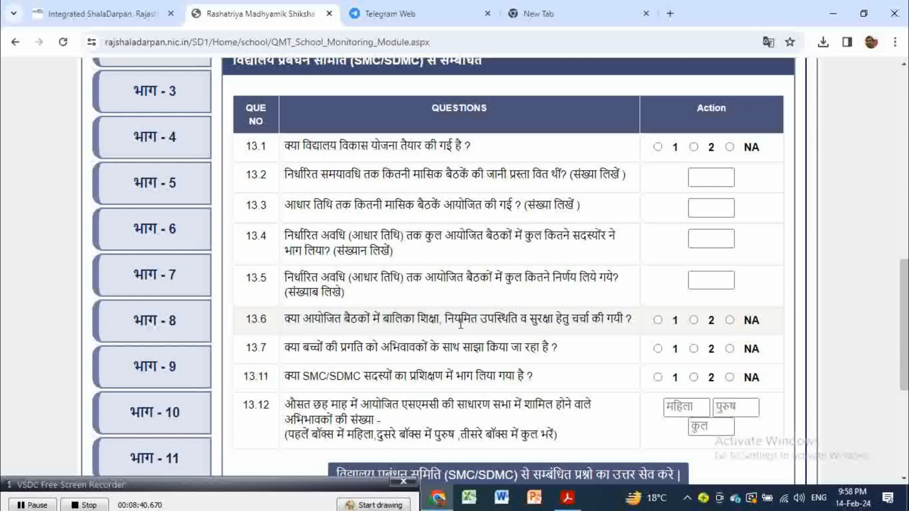
scroll(269, 336, down, 2)
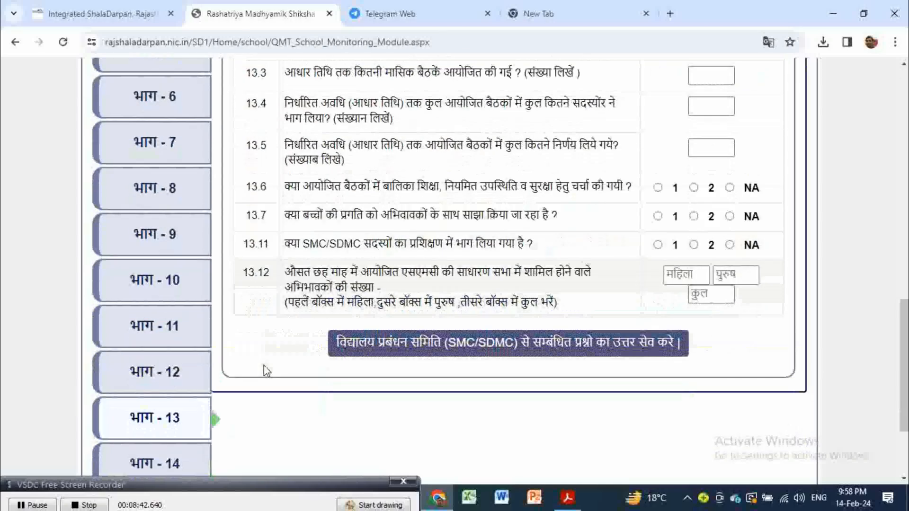
Step: Open Part 14 (भाग - 14) and review A/B/C grading questions 14.1–14.15 down to its save button
click(186, 394)
scroll(388, 350, up, 5)
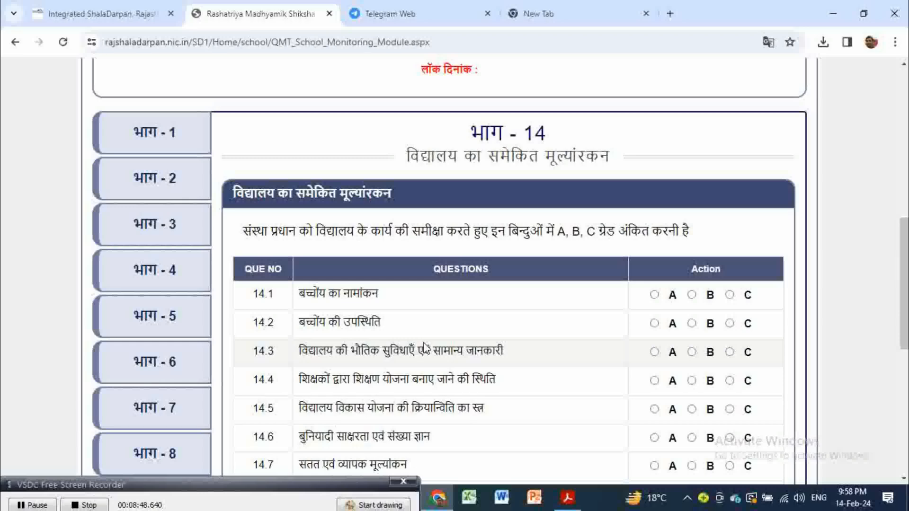
scroll(425, 347, down, 4)
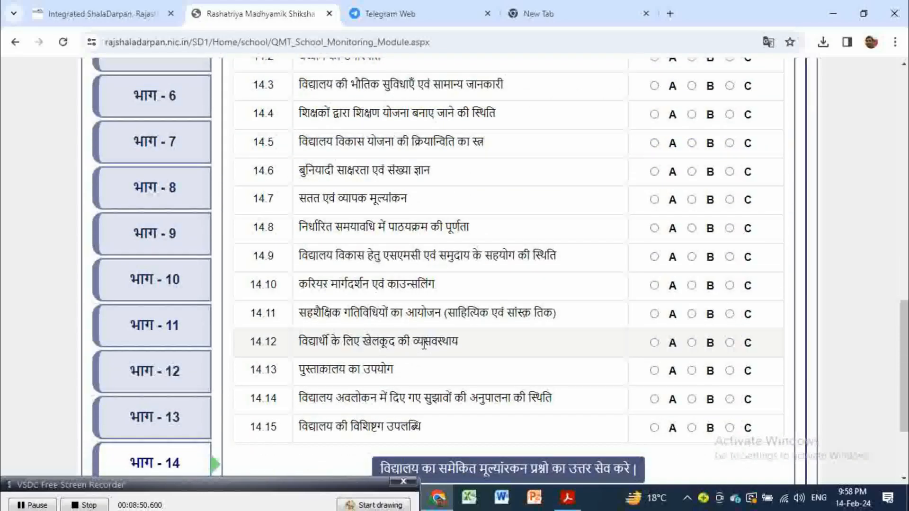
scroll(425, 347, up, 4)
scroll(425, 346, down, 1)
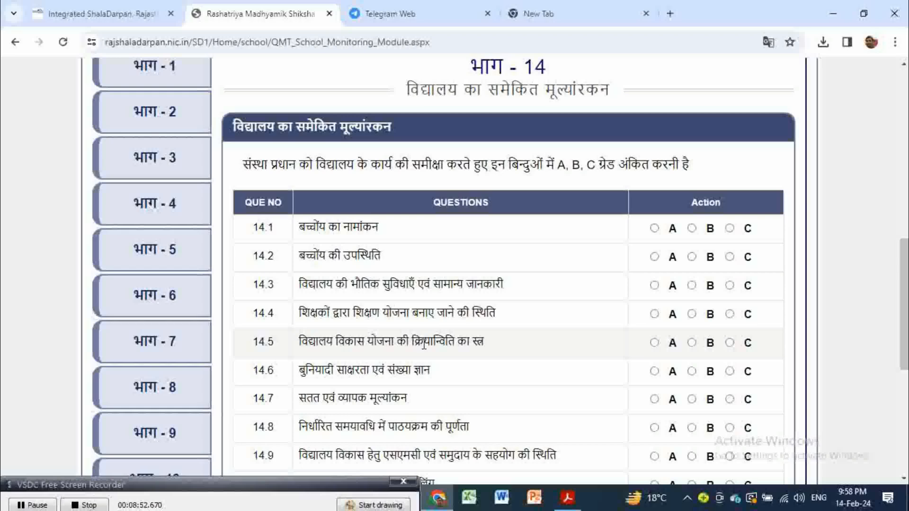
scroll(157, 390, down, 6)
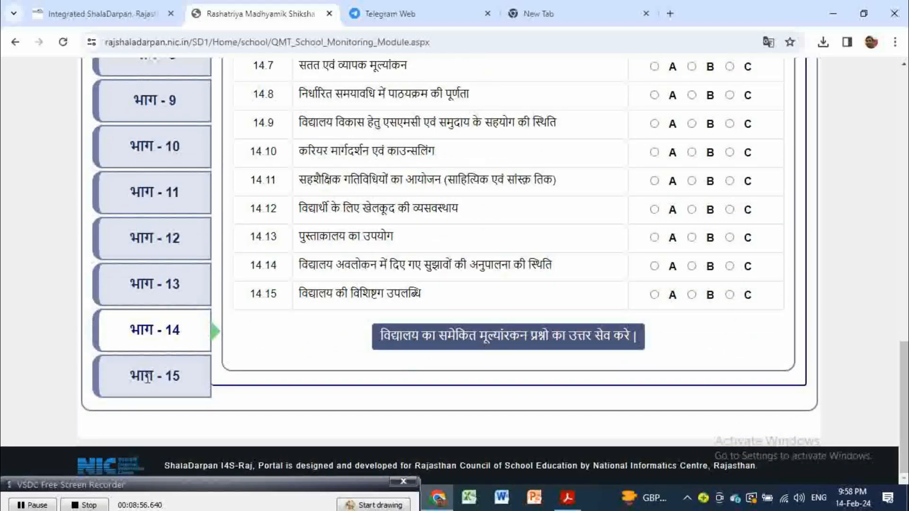
Step: Open Part 15 (भाग - 15), review upgrade-needs questions 15.1–15.10, then return to the विद्यालय विवरण panel
click(147, 376)
scroll(382, 355, up, 8)
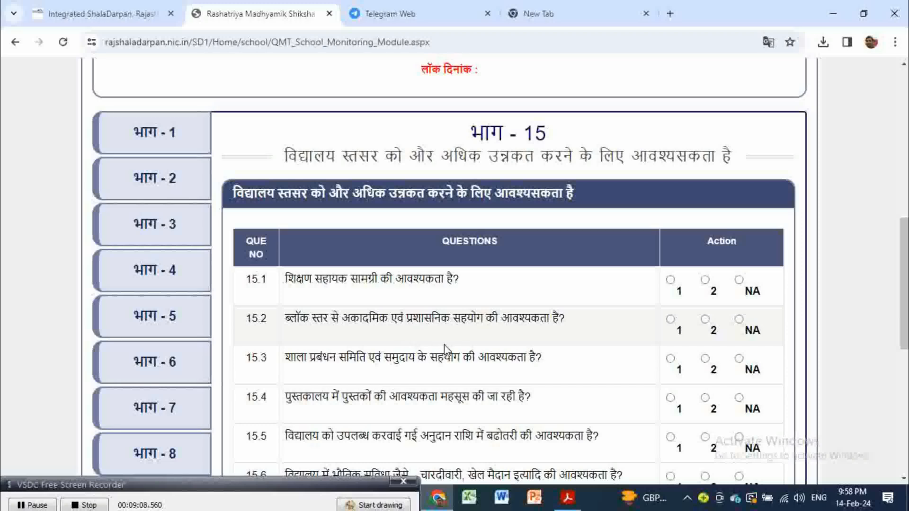
scroll(452, 350, down, 3)
scroll(452, 350, down, 3)
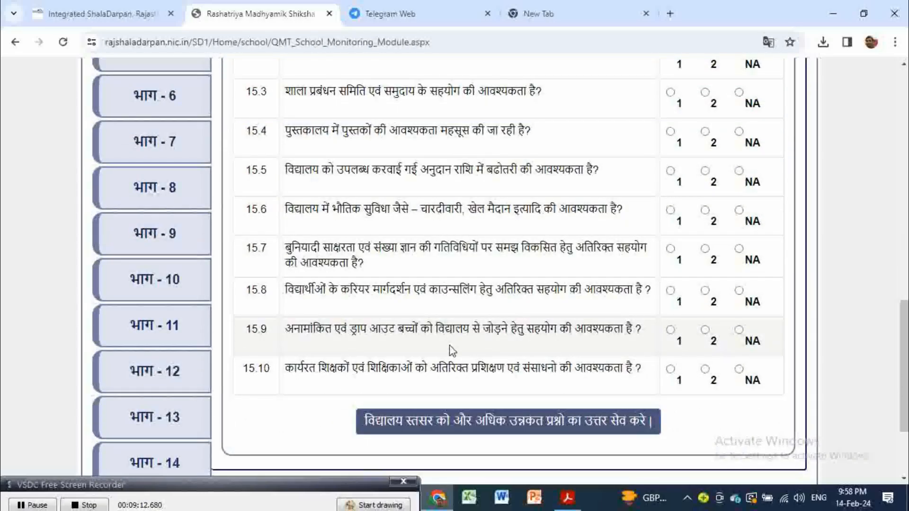
scroll(421, 349, down, 3)
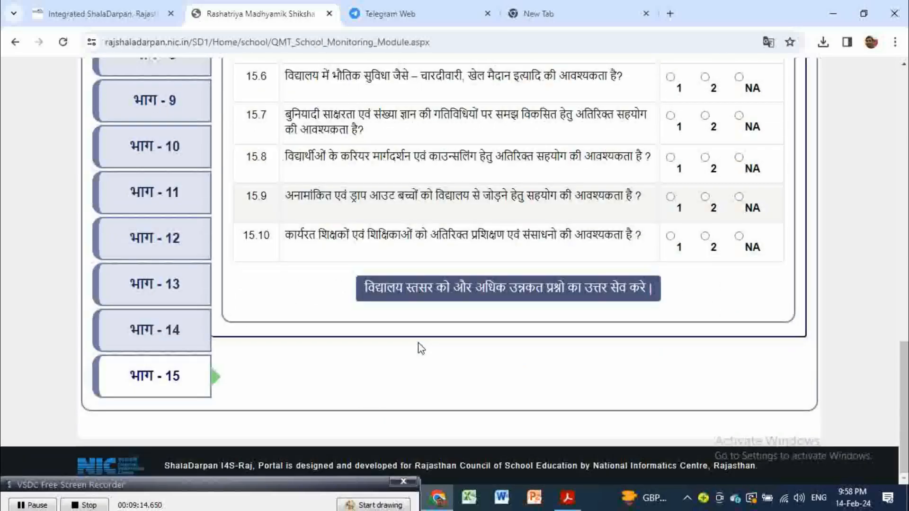
scroll(421, 349, up, 10)
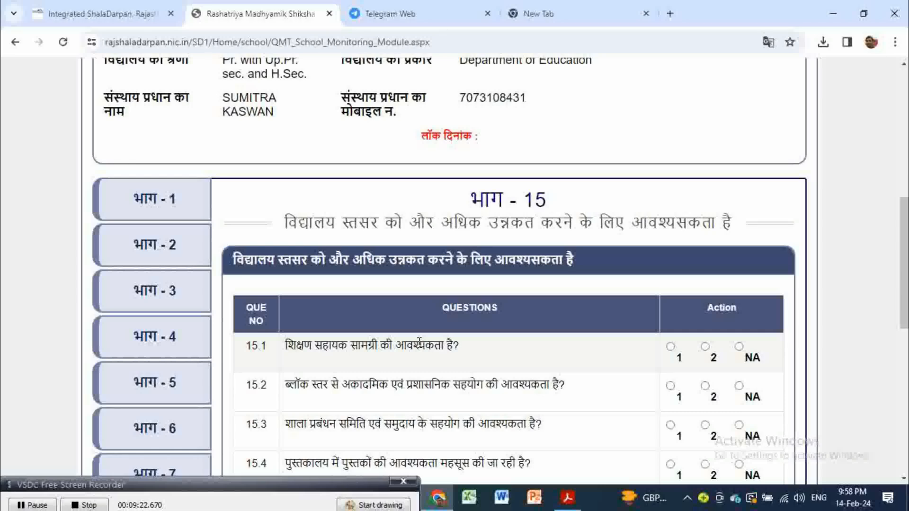
scroll(421, 386, up, 6)
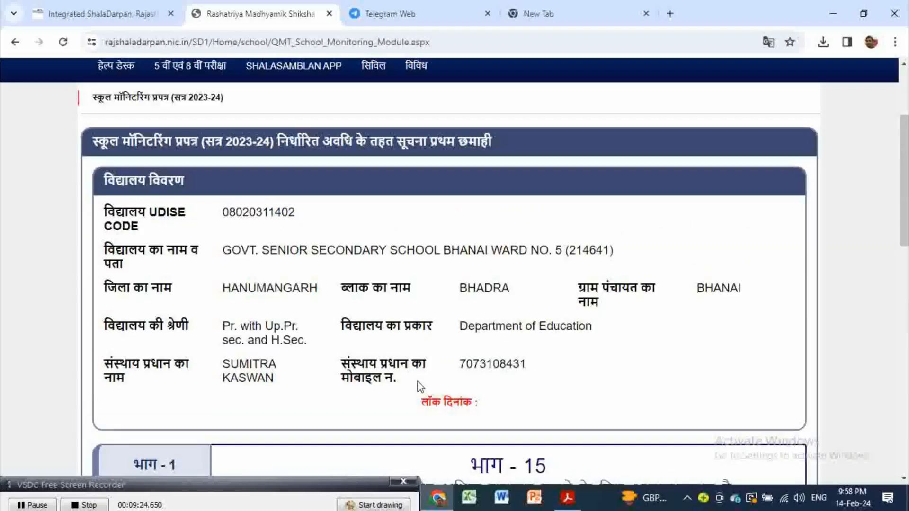